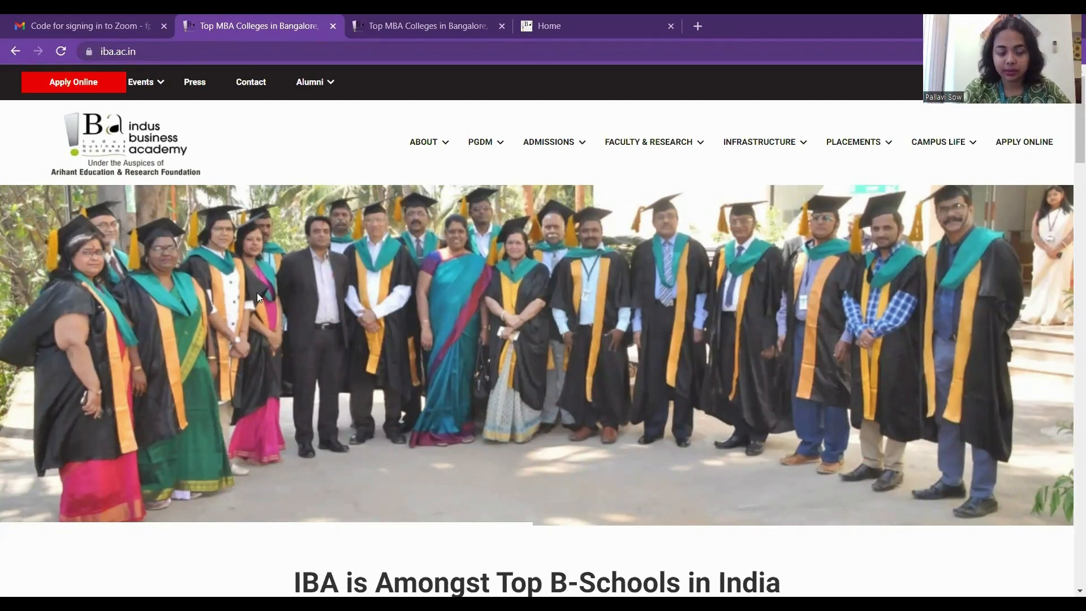
Open the online application registration form and enter the applicant's full name.
left_click(74, 83)
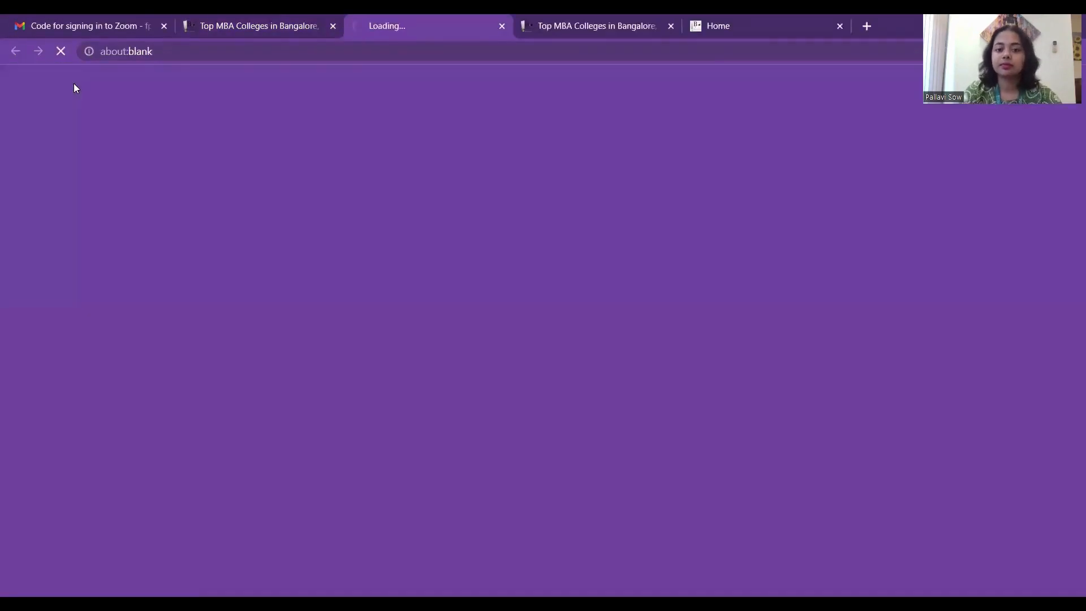
scroll(379, 276, "down", 1)
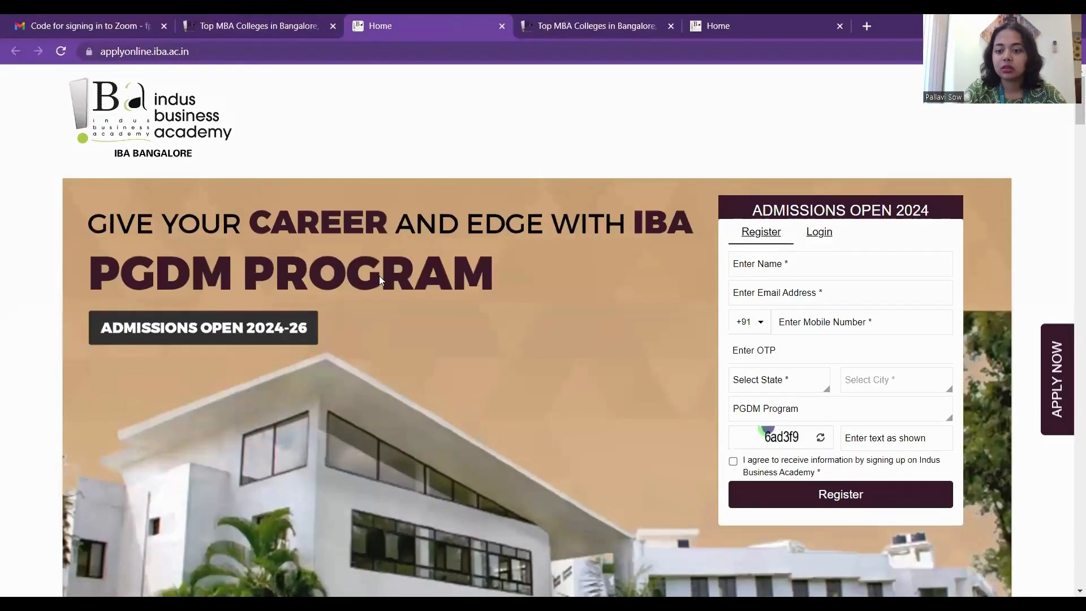
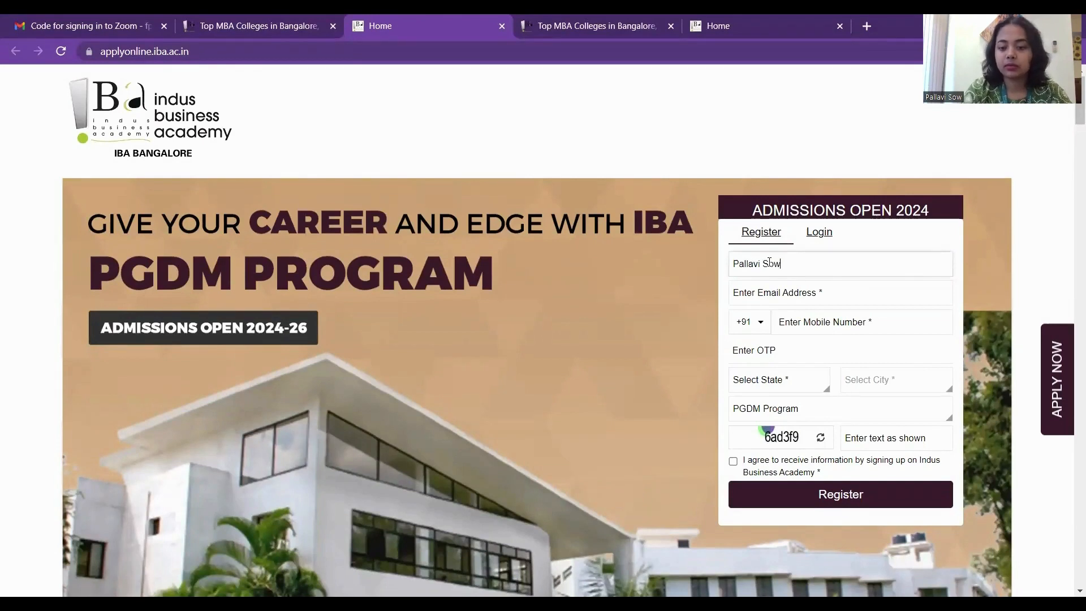
Fill in the applicant's e-mail address and mobile number.
left_click(775, 292)
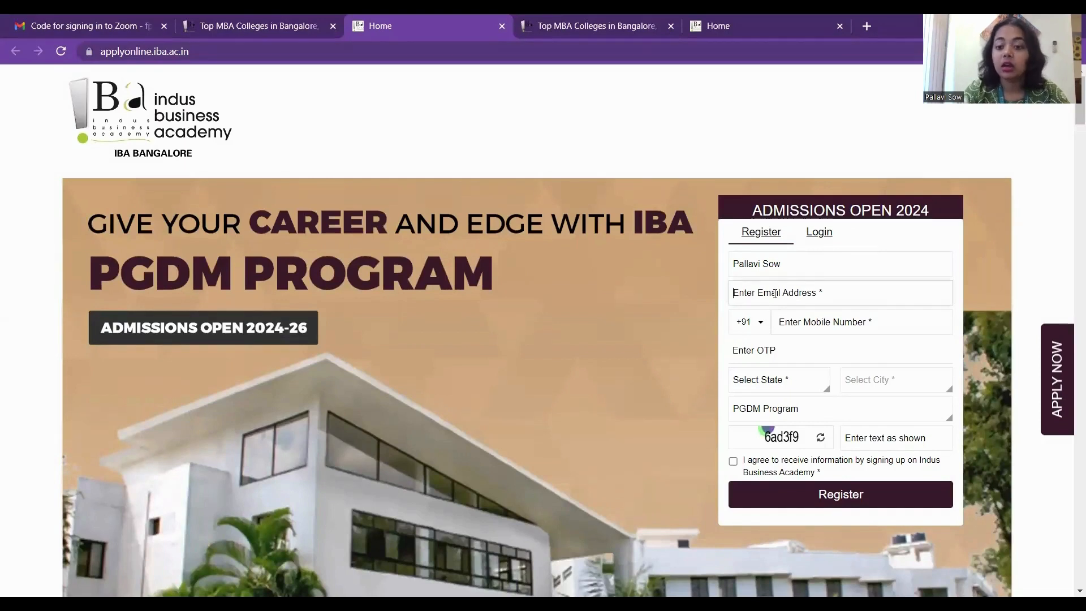
left_click(784, 268)
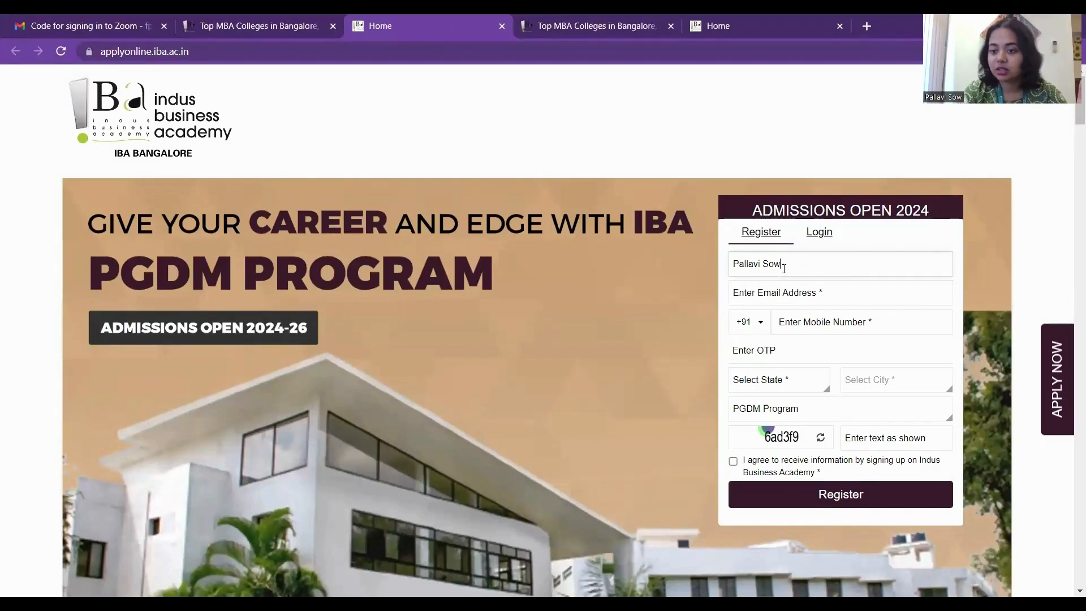
left_click(780, 293)
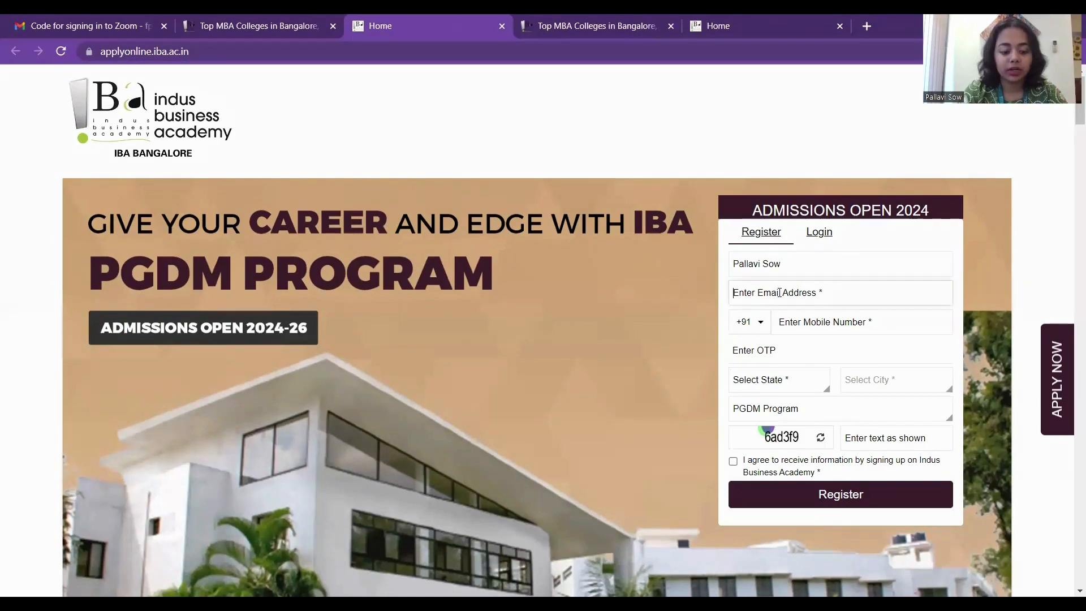
left_click(845, 320)
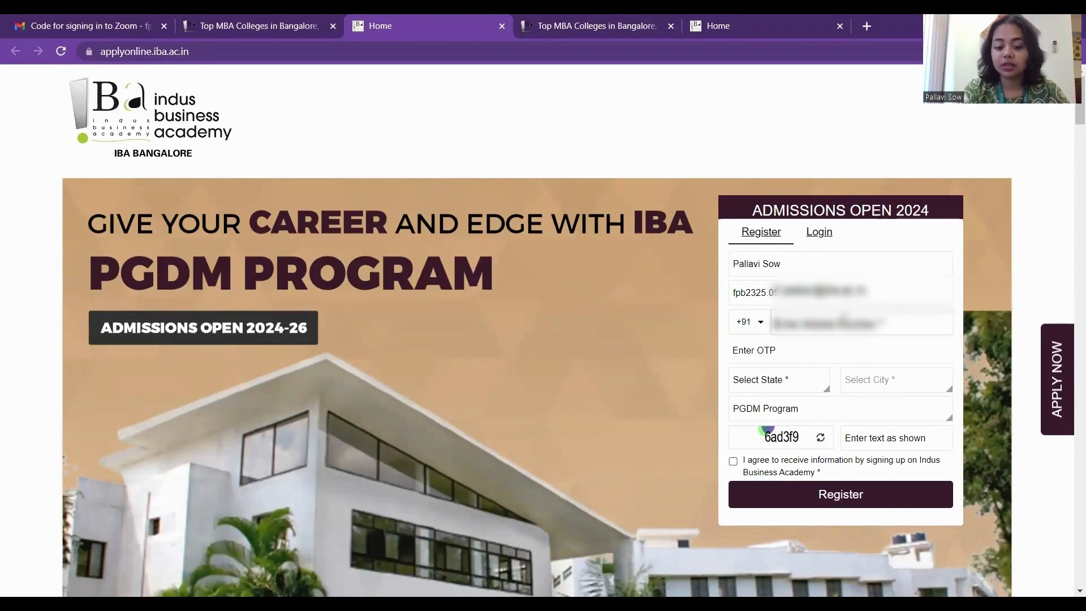
type("9?????????")
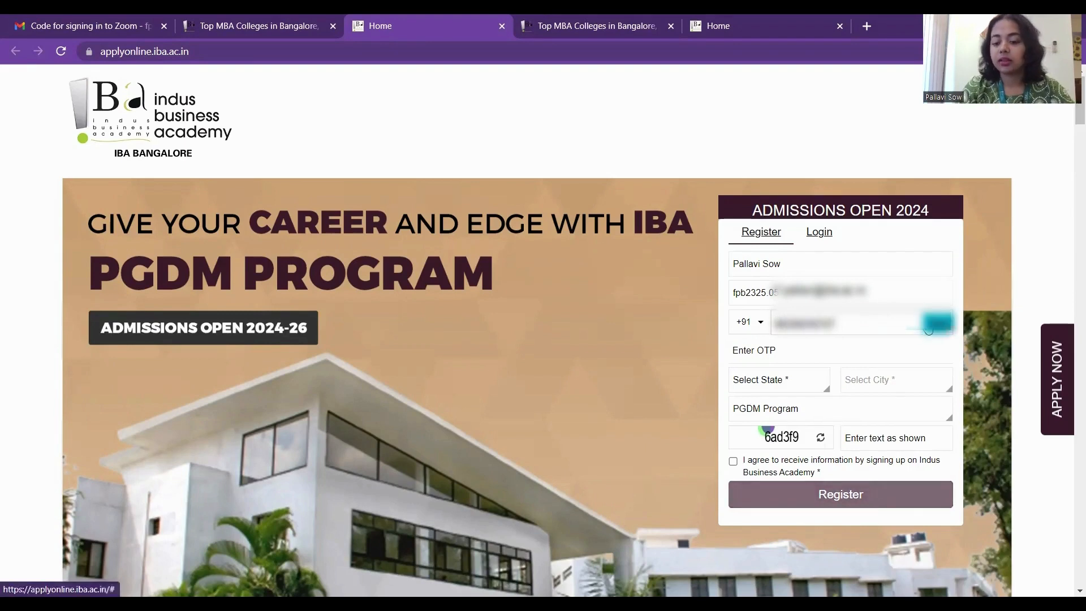
Verify the mobile number by OTP and choose West Bengal as the state.
left_click(934, 324)
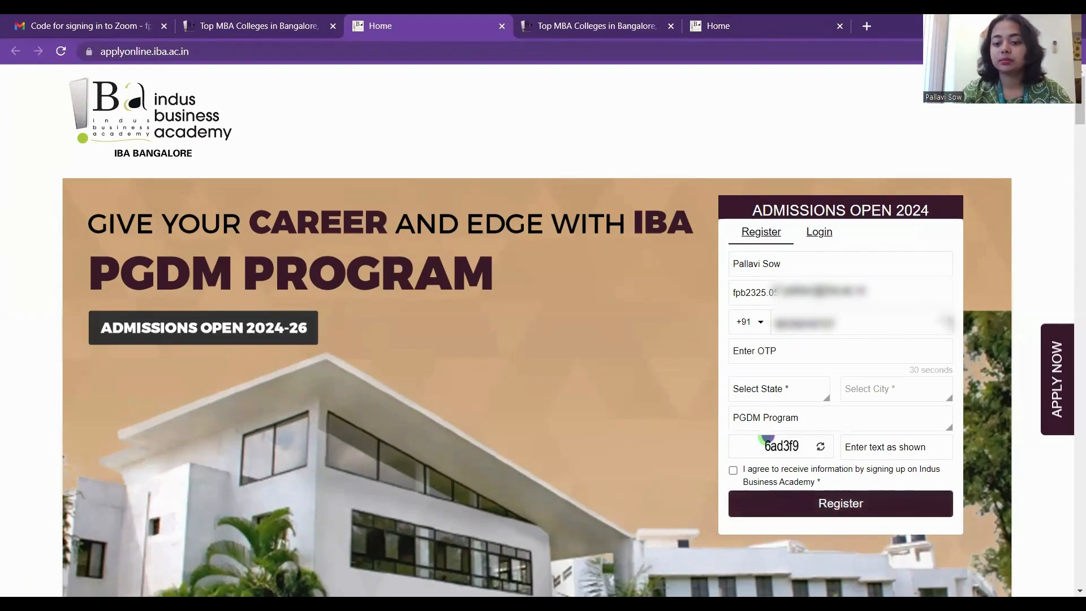
left_click(797, 387)
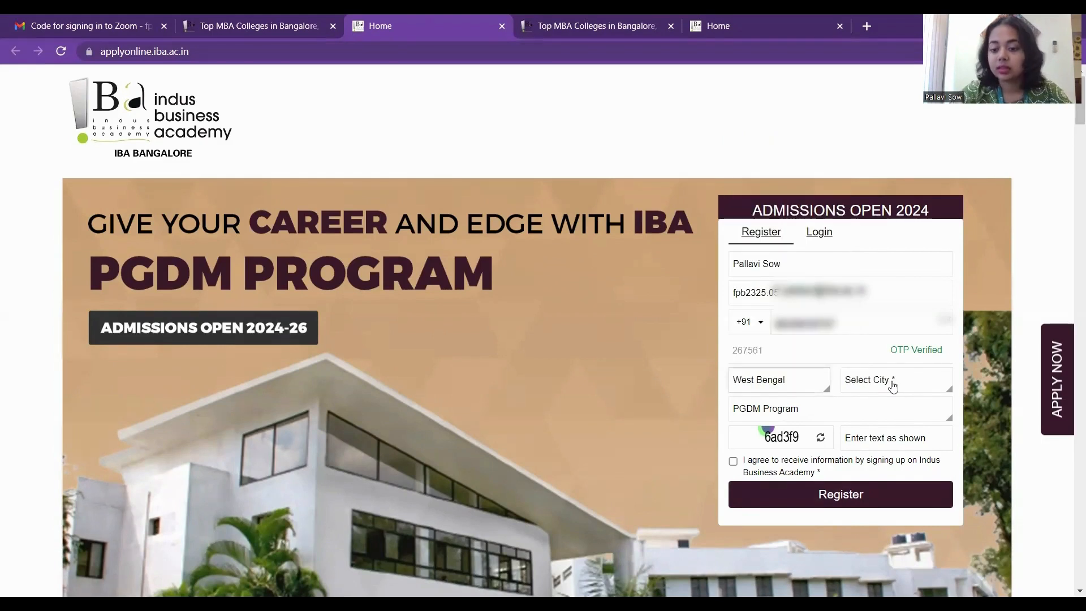
left_click(893, 383)
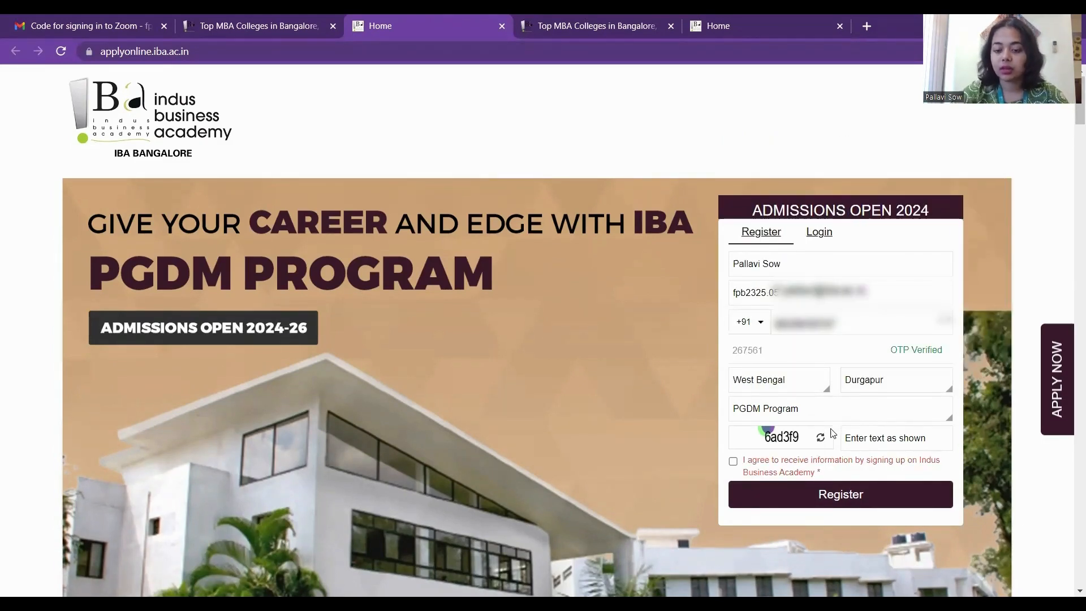
Enter the captcha, agree to receive academy information, and register.
left_click(863, 437)
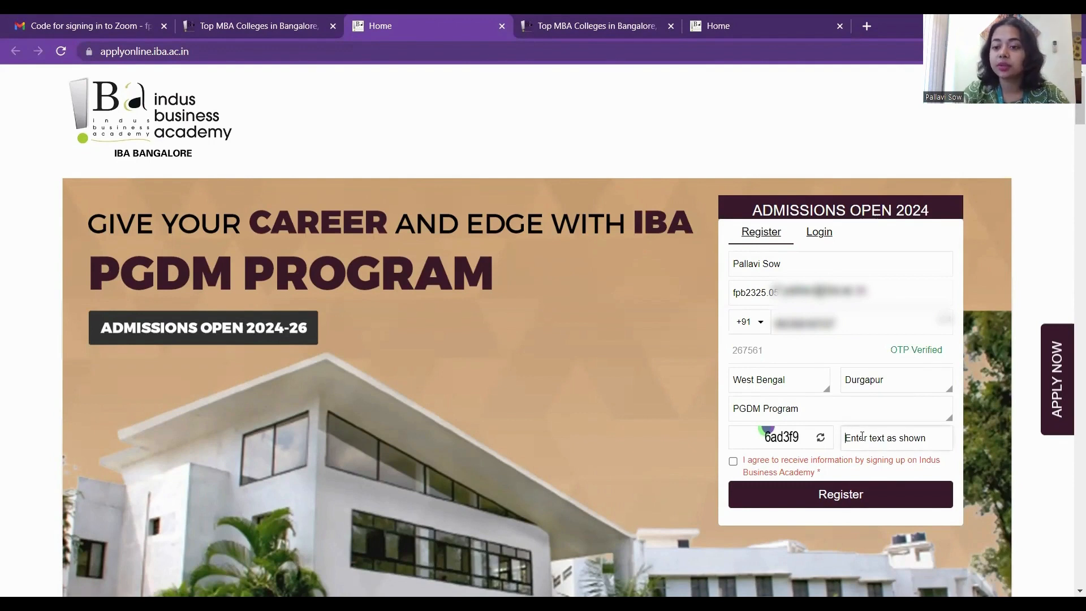
type("6")
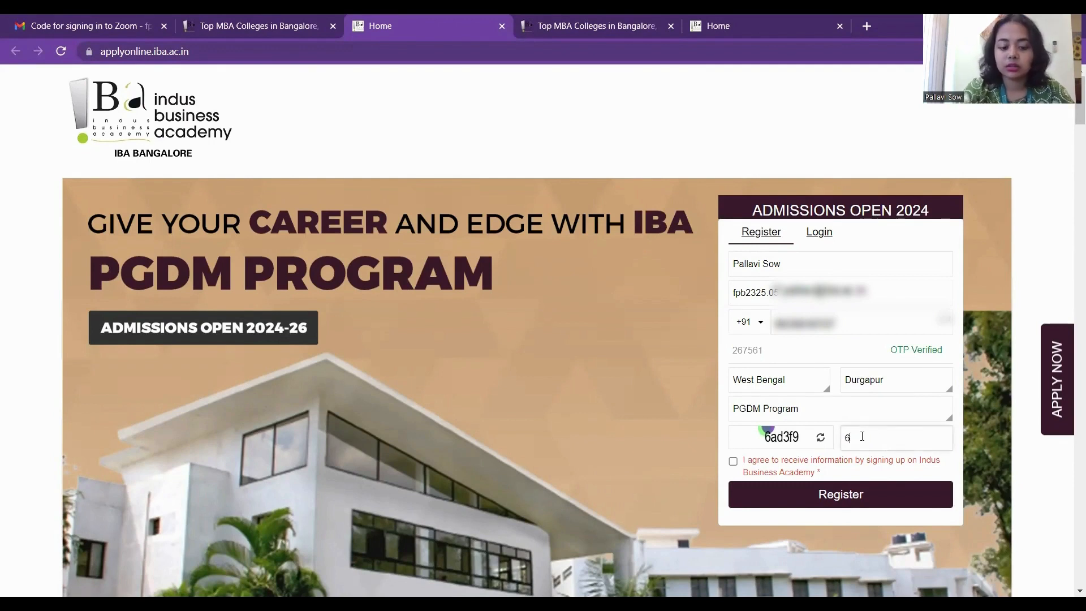
type("ad3f9")
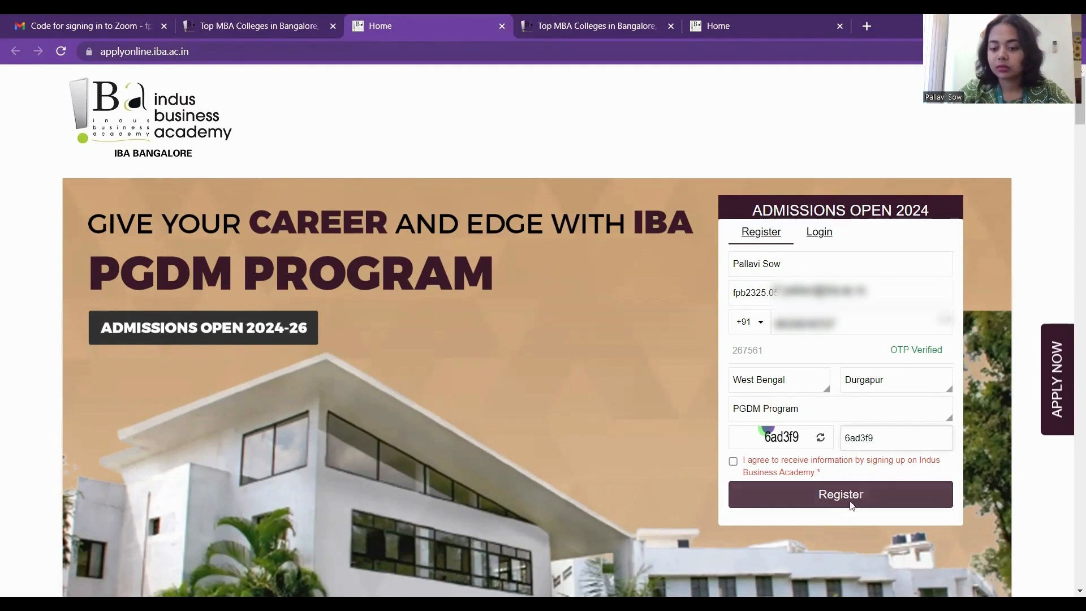
left_click(734, 462)
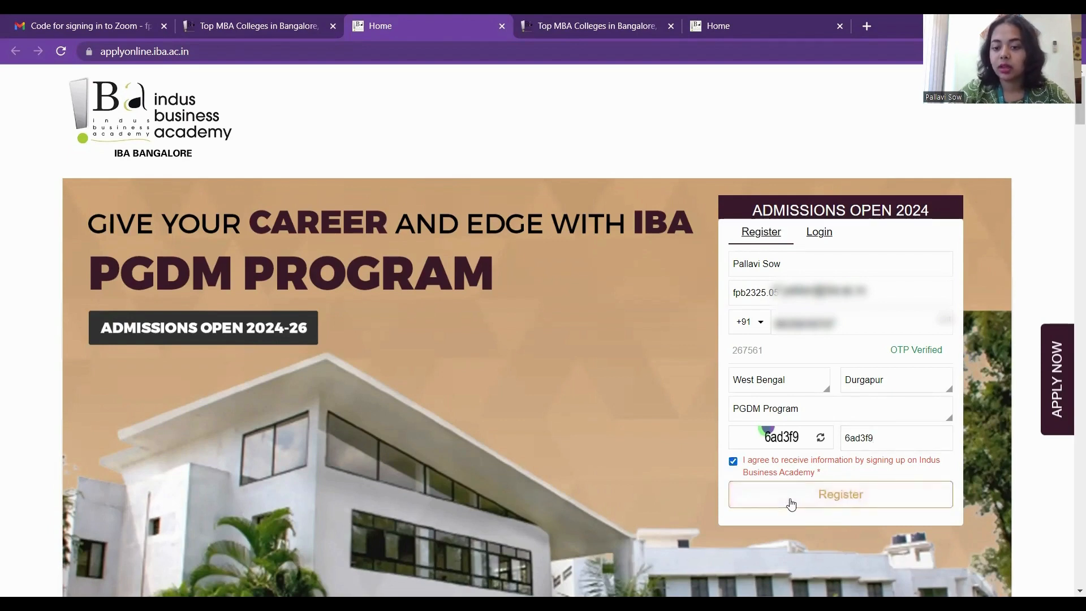
left_click(791, 503)
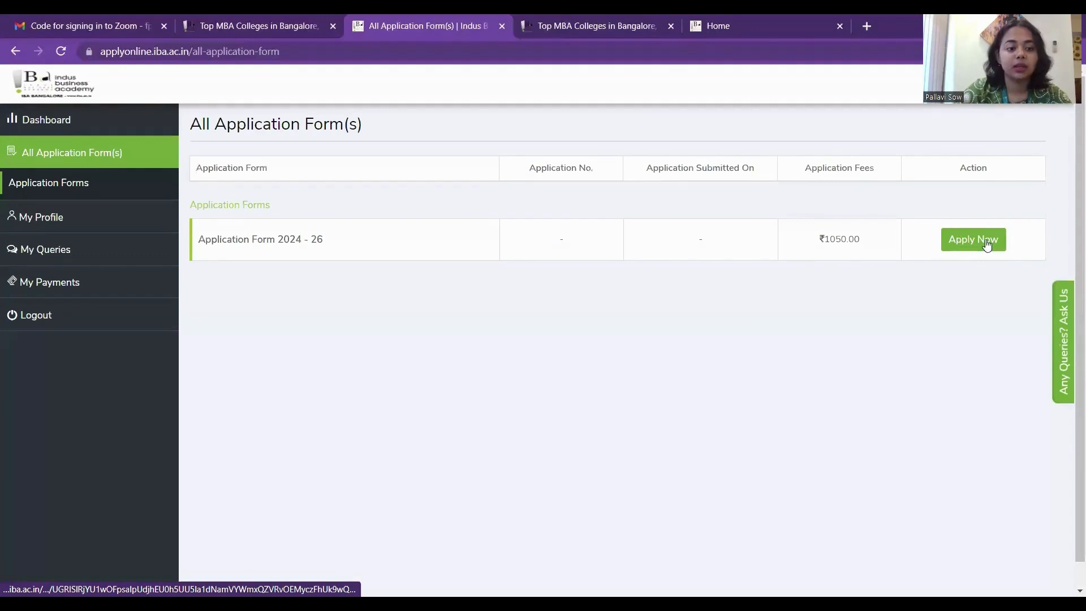
Start Application Form 2024 - 26, preview the steps through Payment and Upload, and return to Basic Details.
left_click(987, 243)
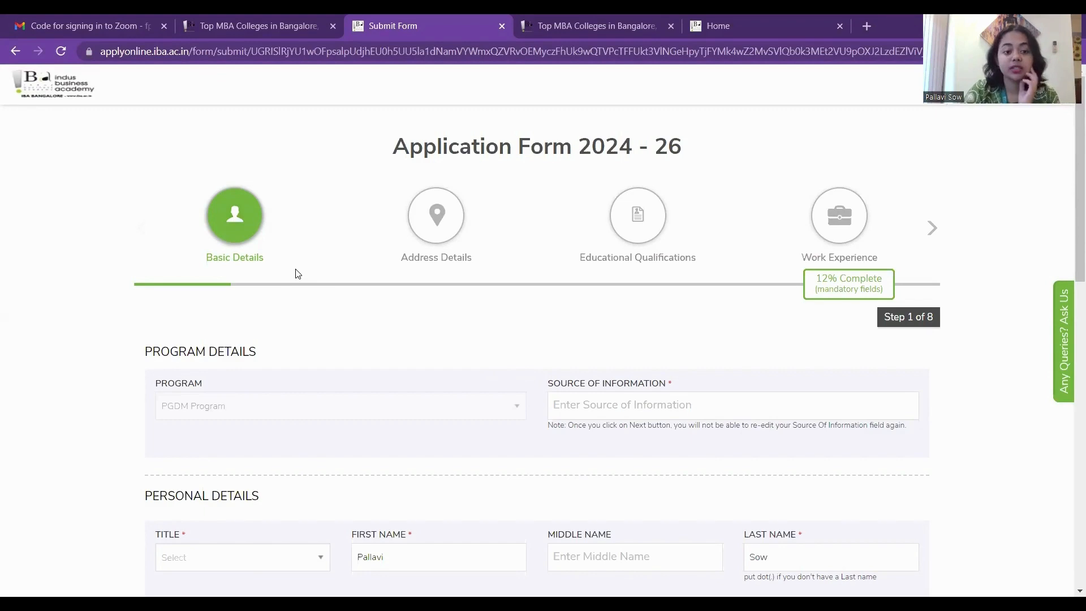
left_click(932, 232)
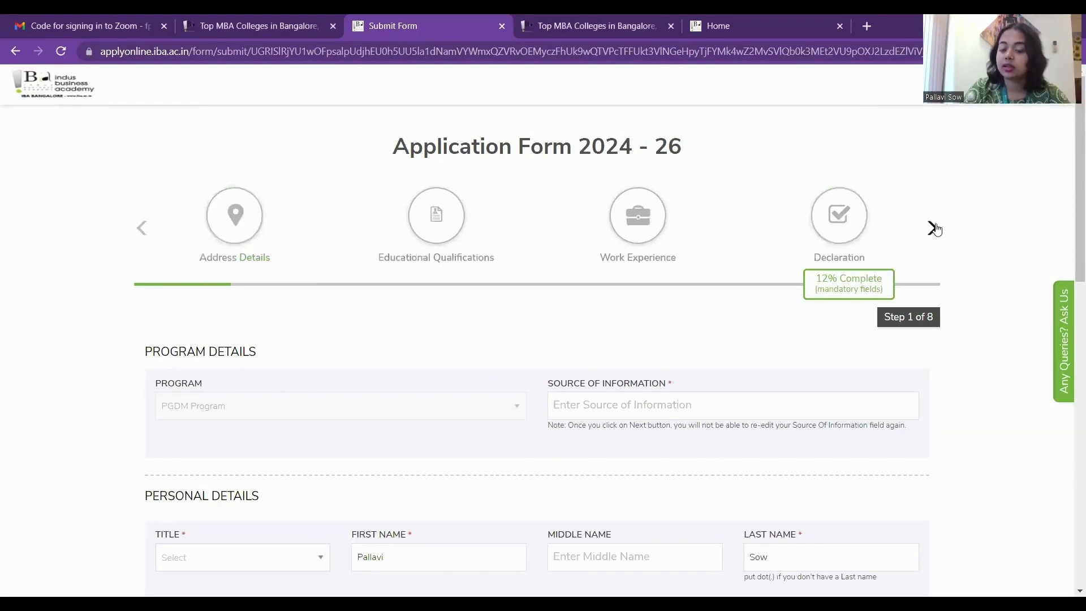
left_click(935, 230)
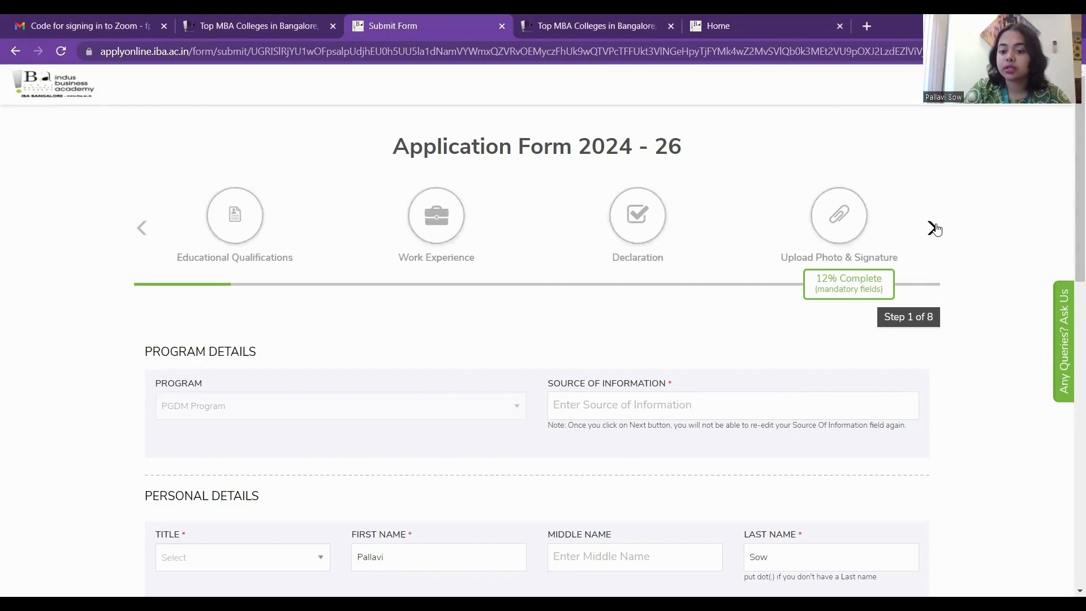
left_click(933, 229)
left_click(934, 228)
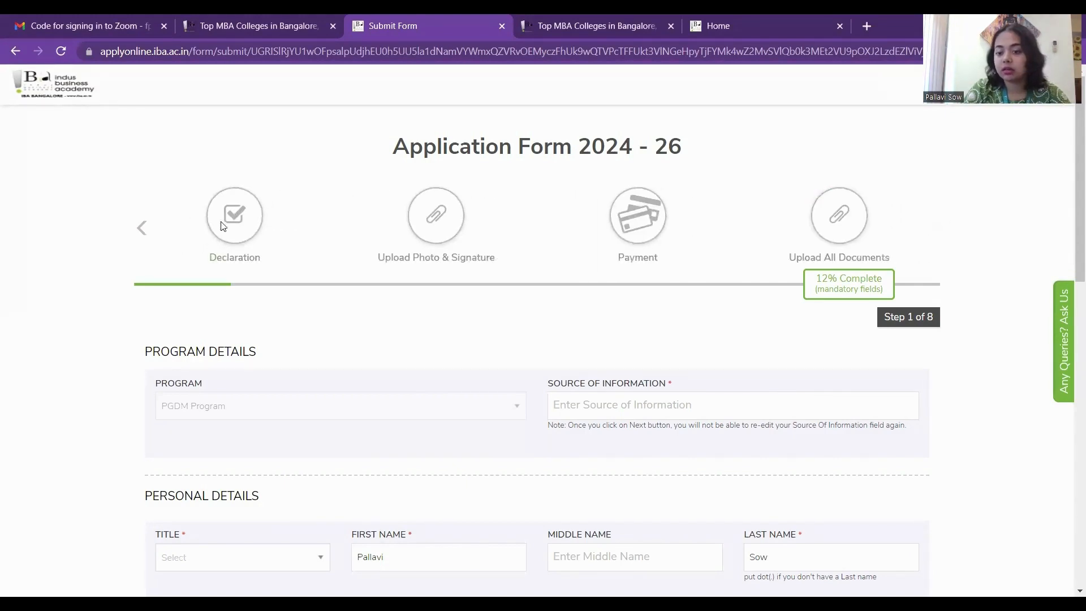
left_click(143, 229)
left_click(142, 229)
left_click(142, 229)
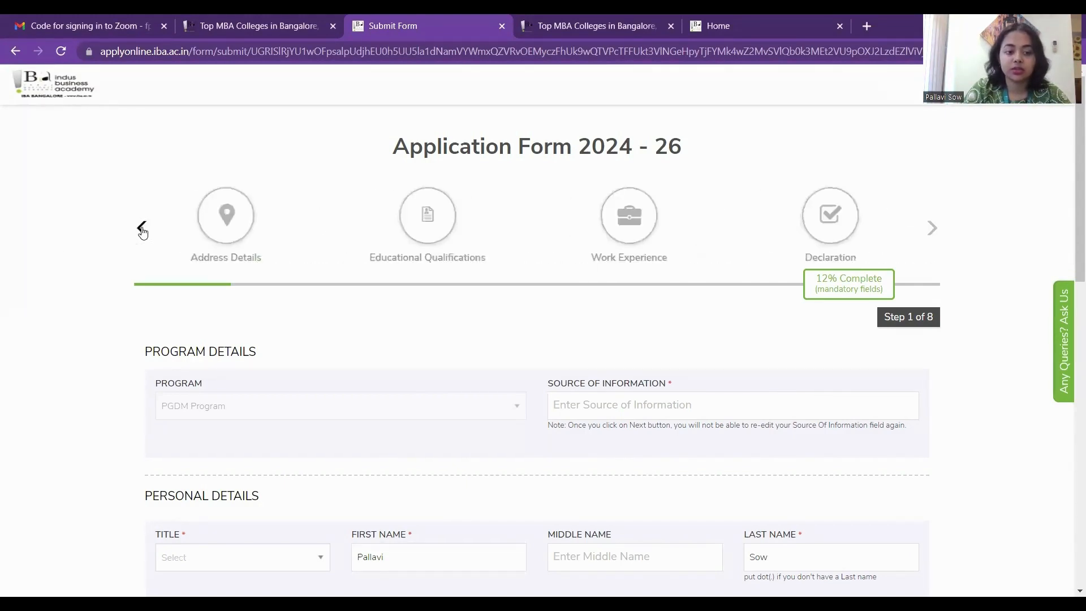
left_click(143, 230)
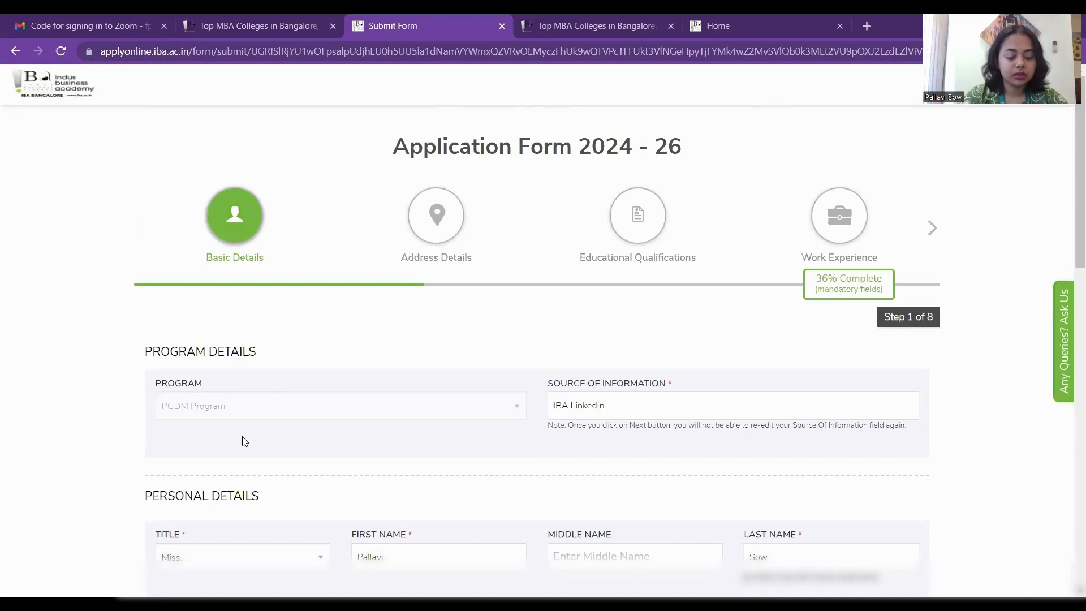
Go through the Basic Details personal fields, keeping Miss. as the title.
scroll(244, 442, "down", 1)
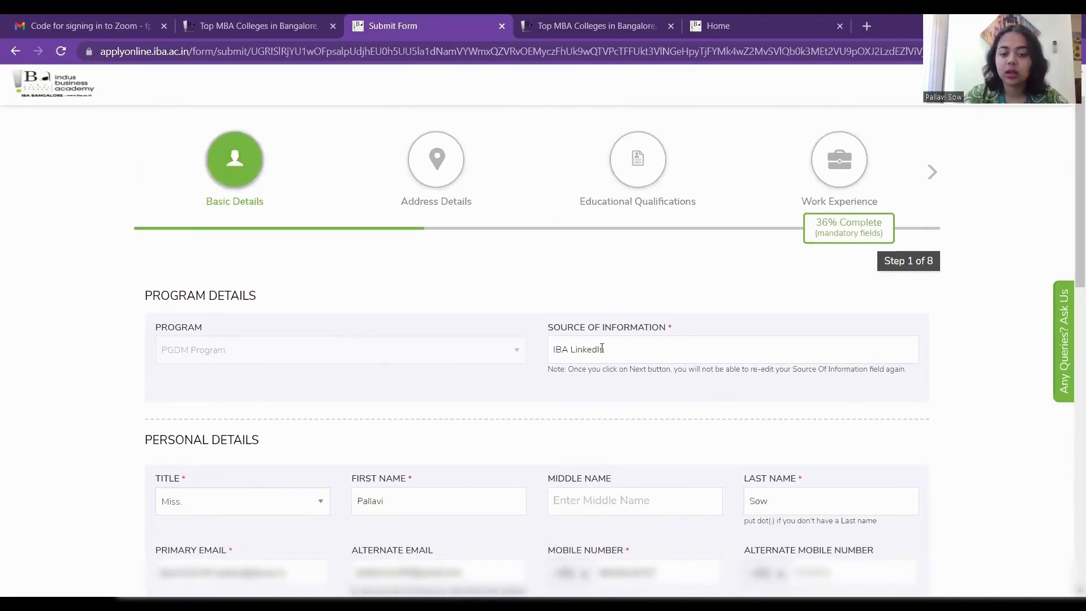
scroll(647, 342, "up", 1)
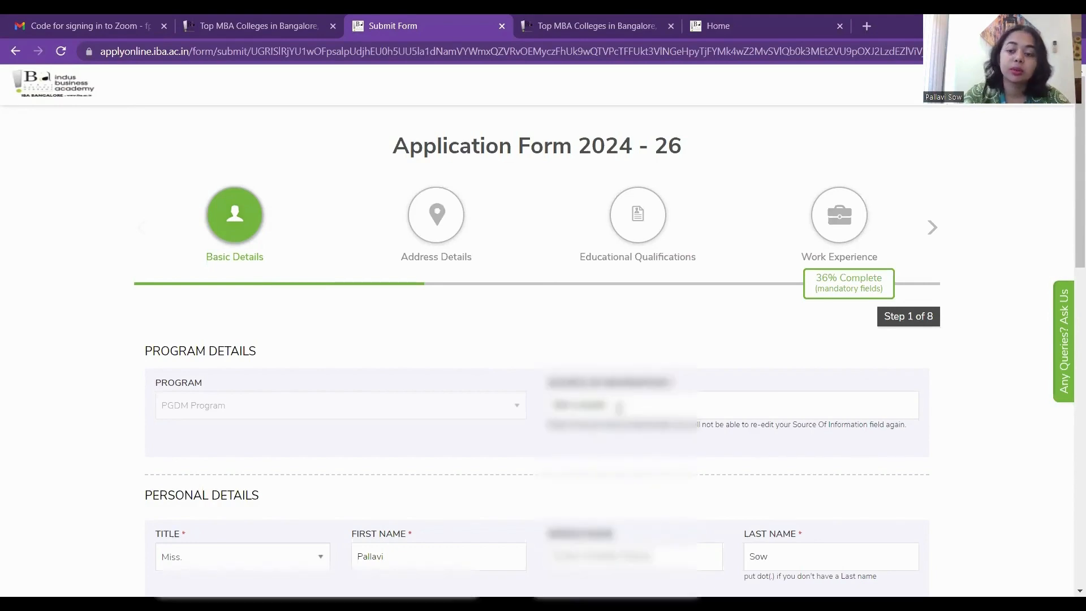
scroll(619, 409, "down", 1)
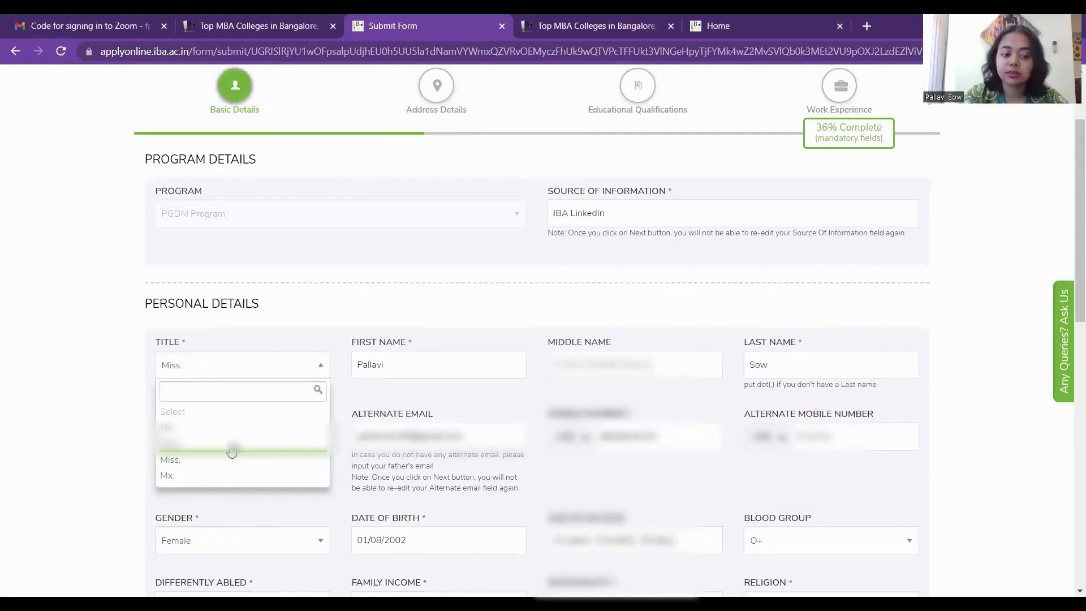
left_click(278, 375)
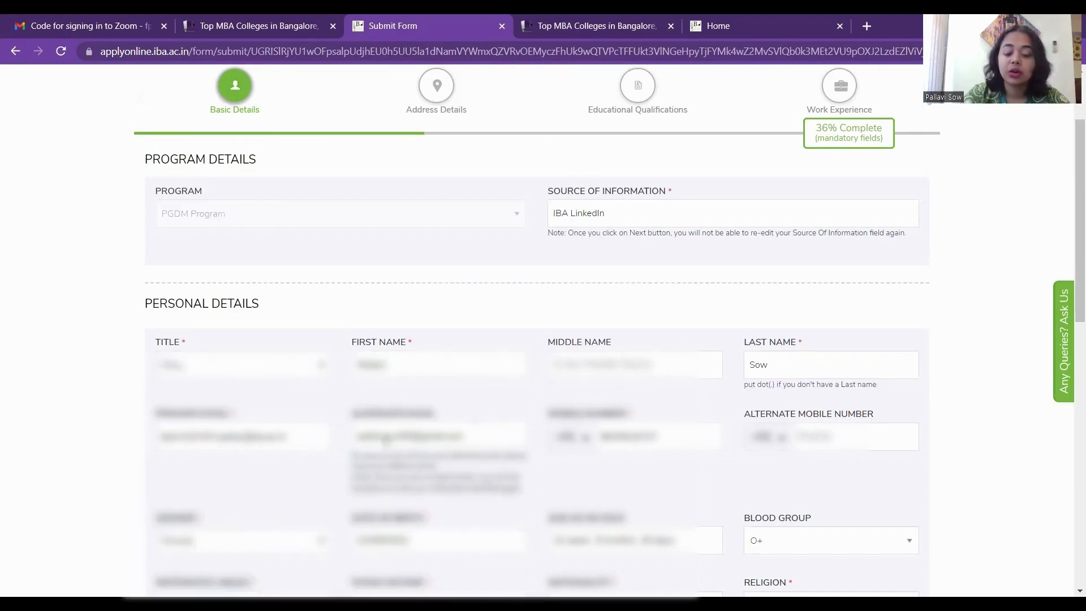
scroll(476, 435, "up", 3)
scroll(476, 434, "down", 5)
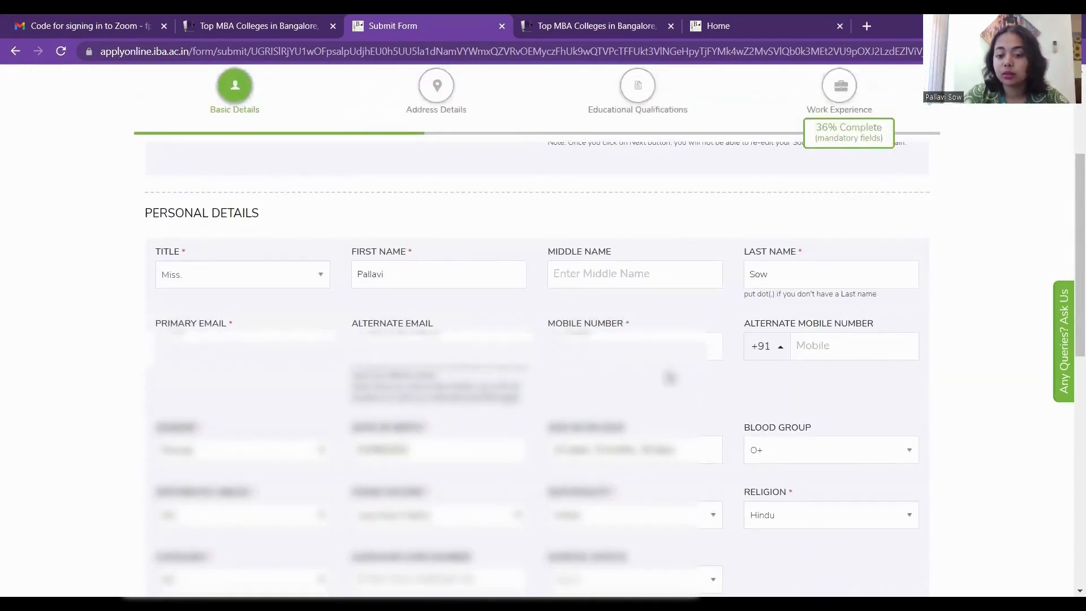
scroll(696, 388, "down", 2)
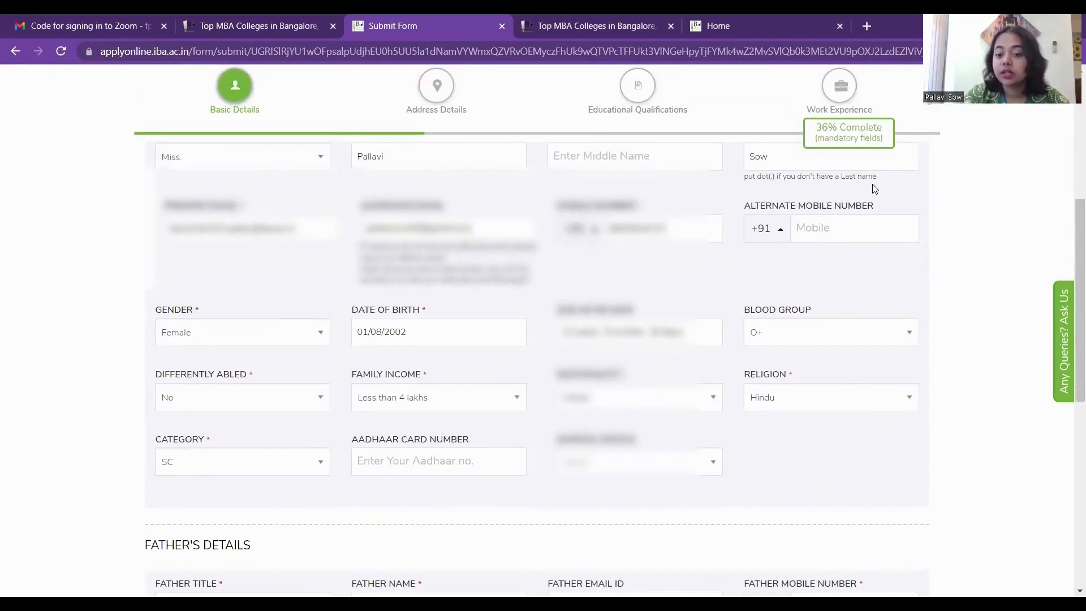
scroll(853, 224, "down", 2)
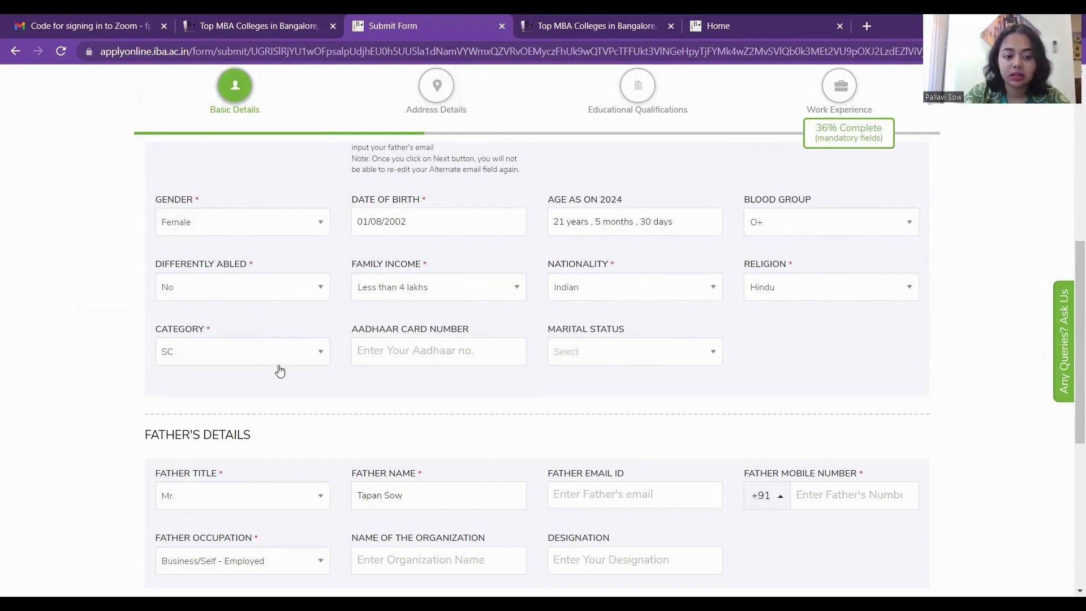
Keep category SC and enter the father's and mother's mobile numbers.
left_click(305, 357)
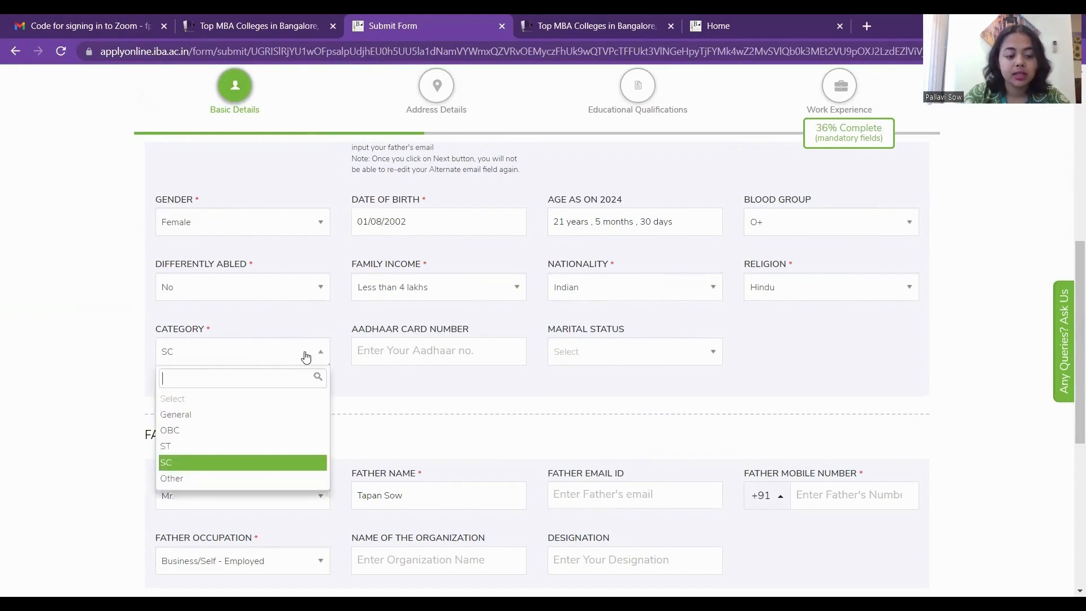
left_click(306, 357)
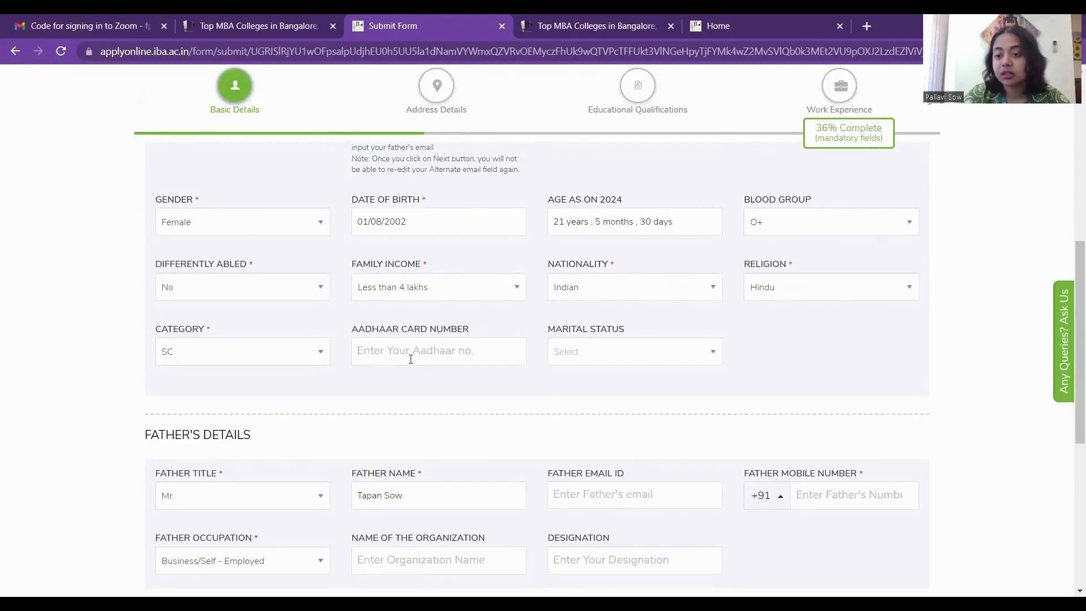
scroll(411, 360, "down", 1)
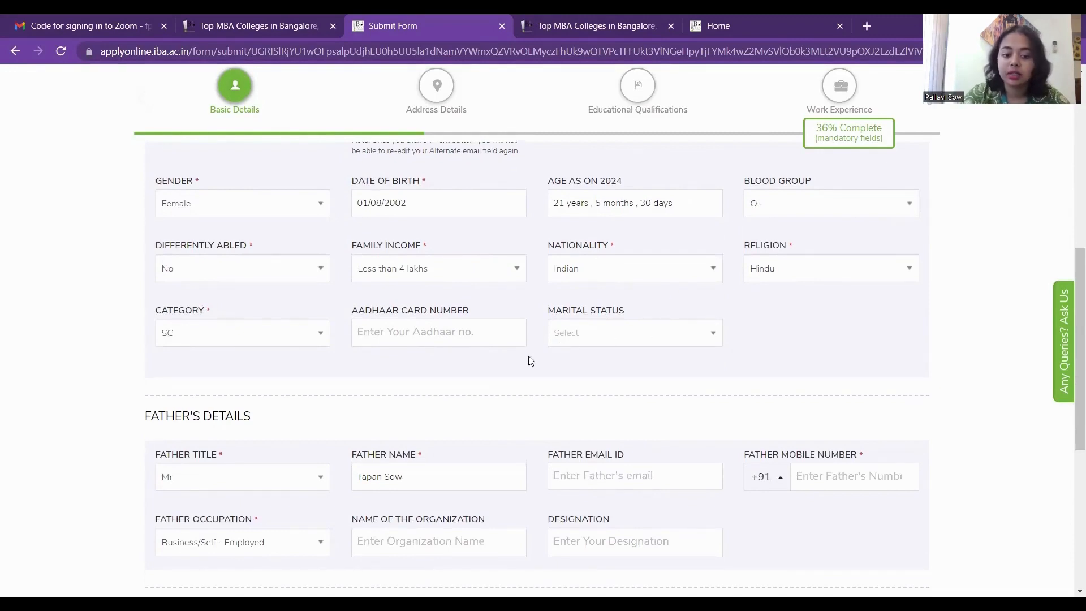
scroll(530, 360, "down", 1)
scroll(529, 360, "down", 3)
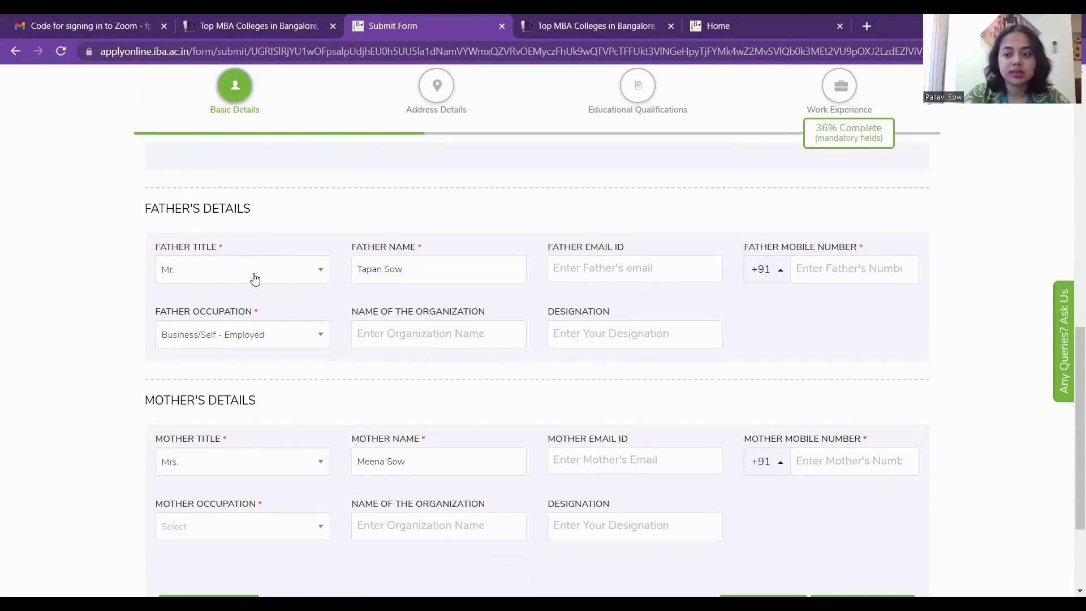
scroll(254, 278, "down", 1)
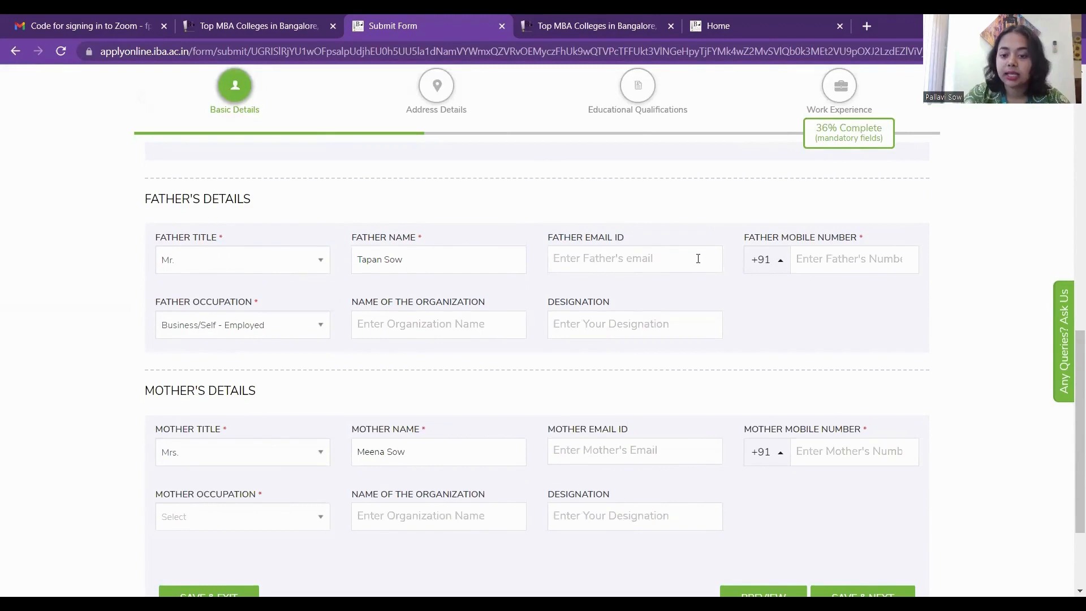
left_click(834, 258)
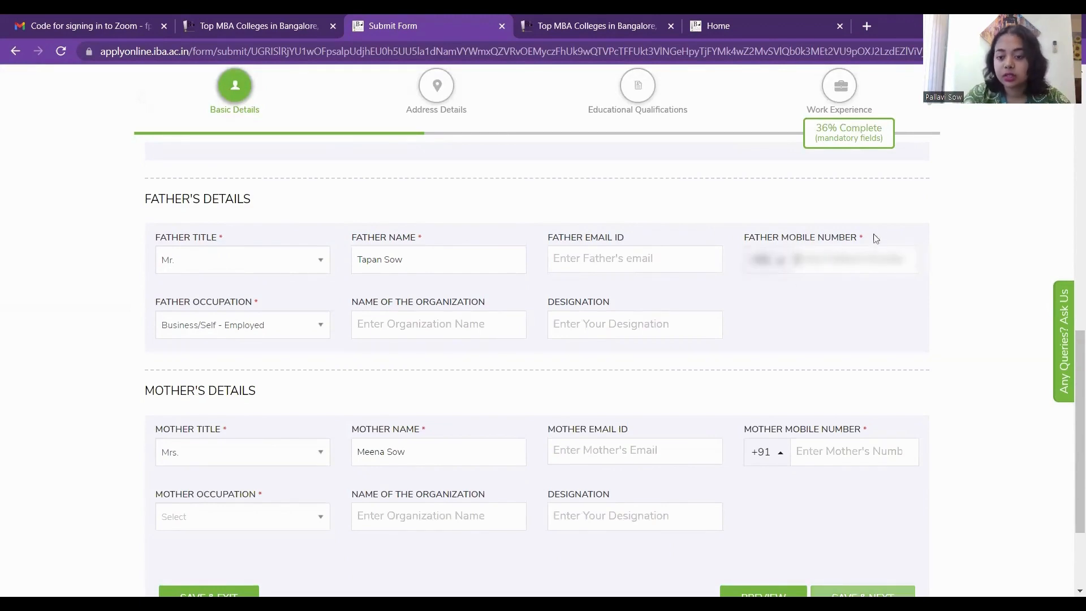
scroll(846, 261, "down", 3)
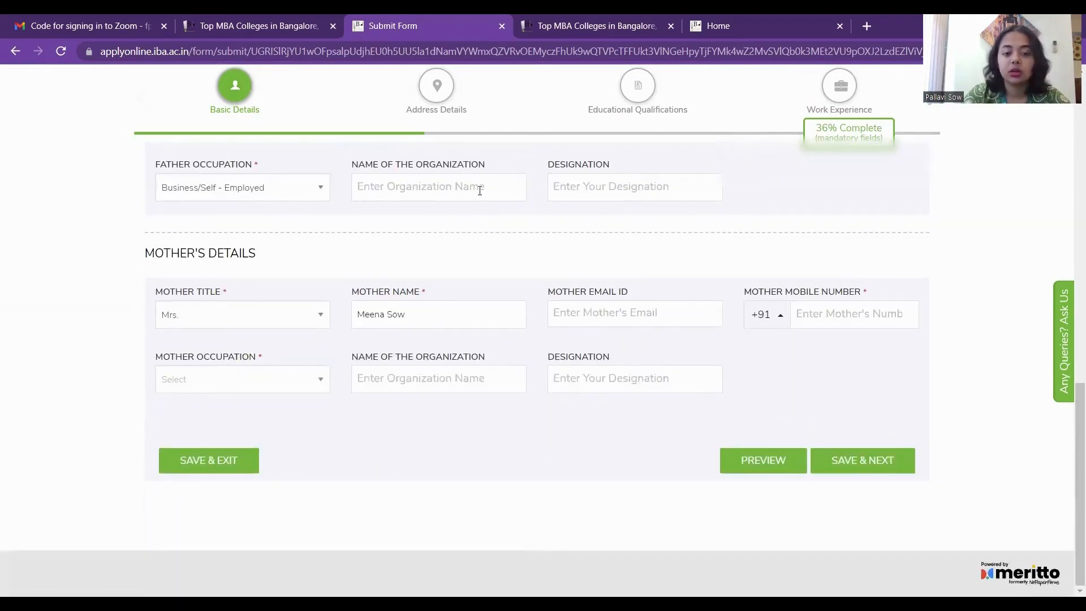
scroll(630, 208, "up", 1)
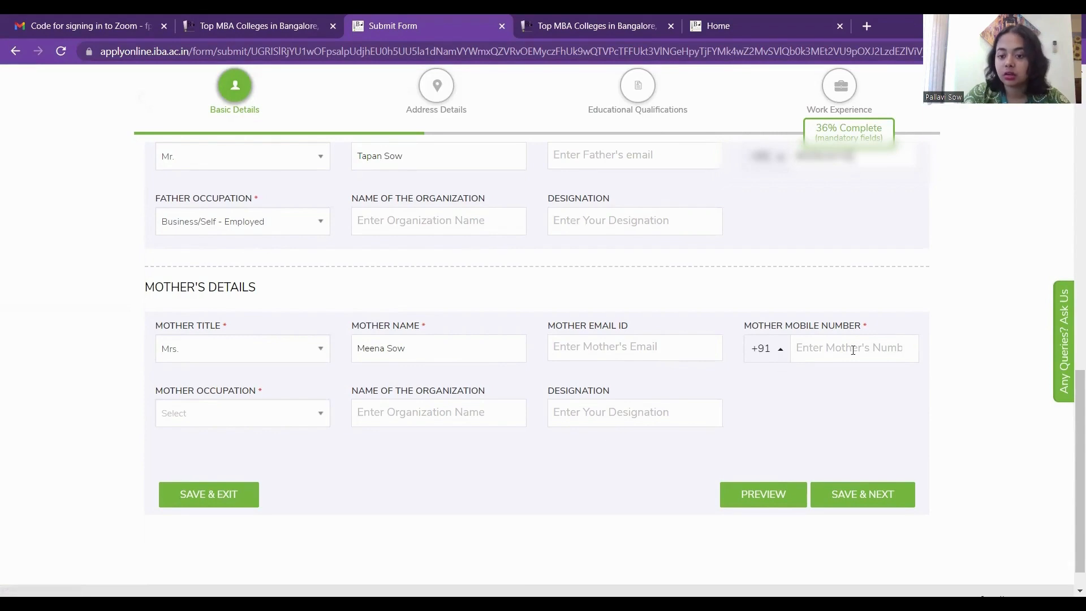
scroll(853, 350, "down", 1)
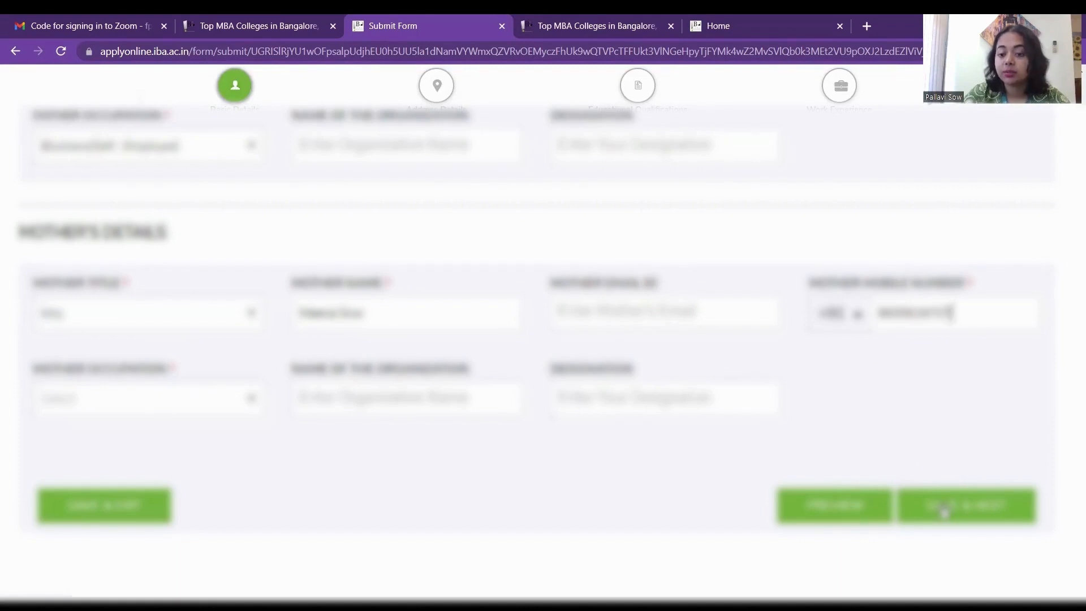
Save the Basic Details step and continue to Address Details.
left_click(839, 511)
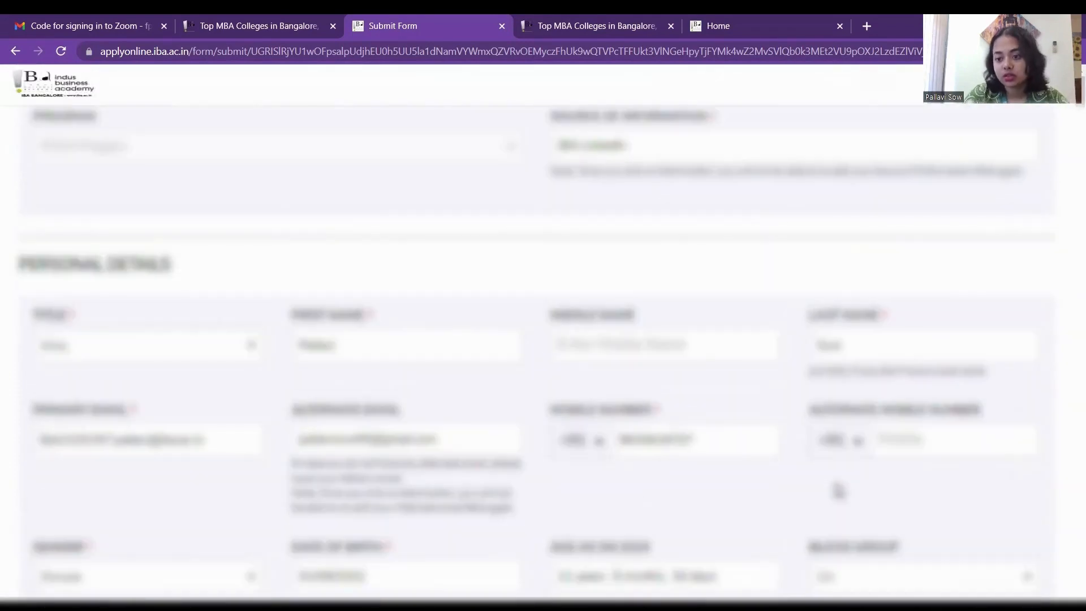
scroll(839, 491, "up", 5)
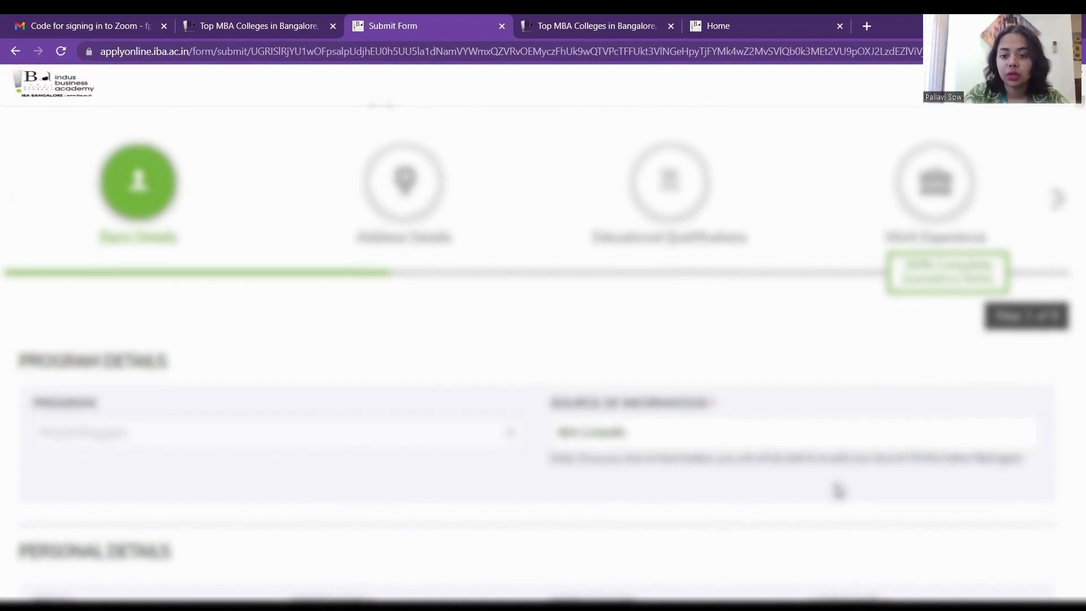
scroll(839, 491, "down", 1)
scroll(840, 490, "down", 10)
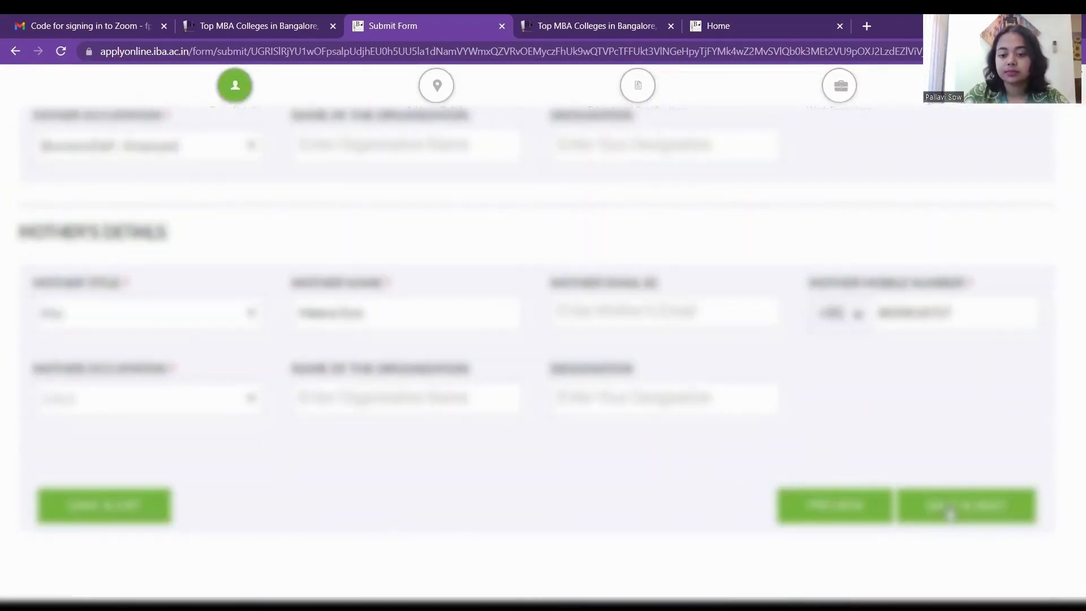
left_click(950, 512)
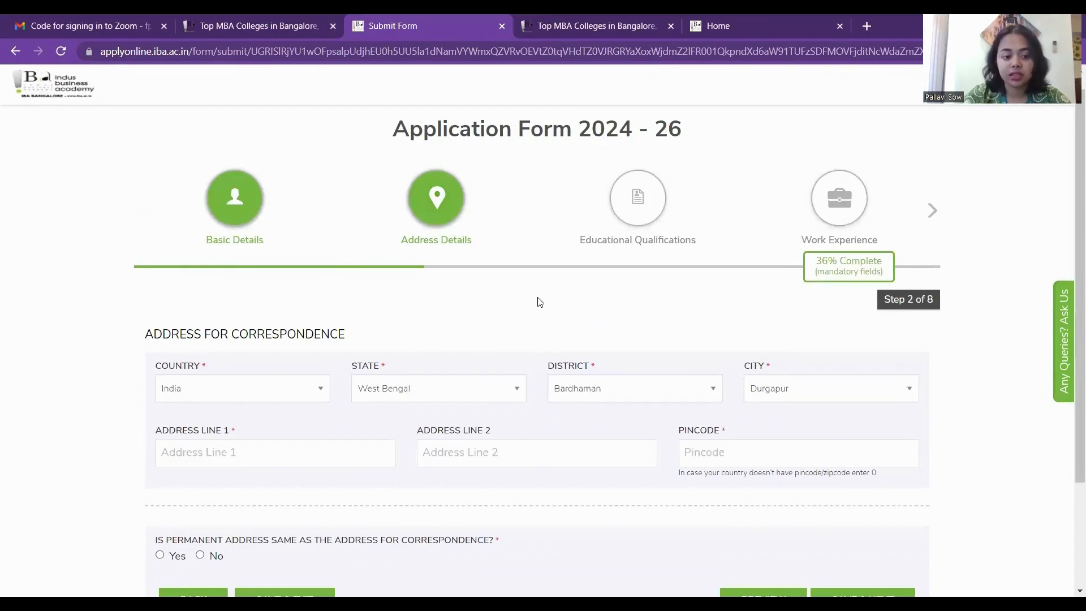
Set Address Line 1 Durgapur, pincode 713205, same permanent address, and save the address step.
scroll(388, 354, "down", 1)
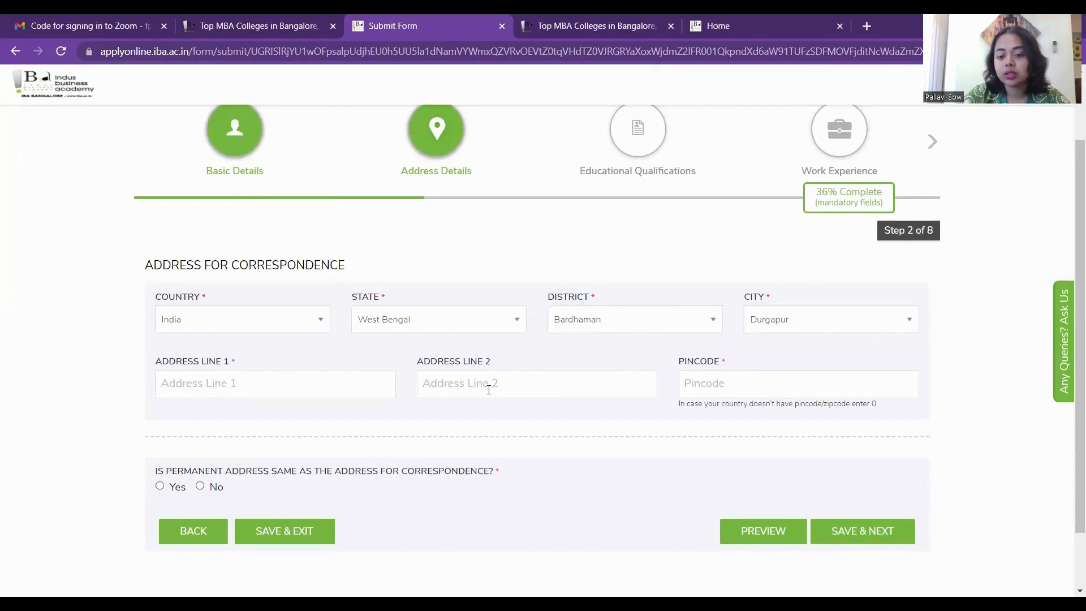
scroll(488, 390, "down", 1)
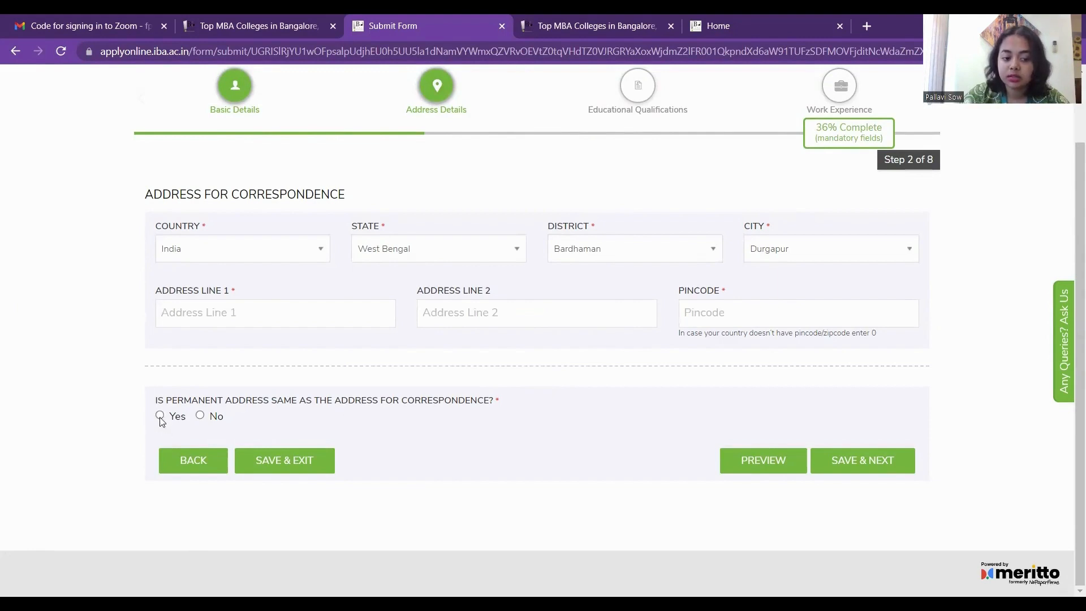
left_click(201, 417)
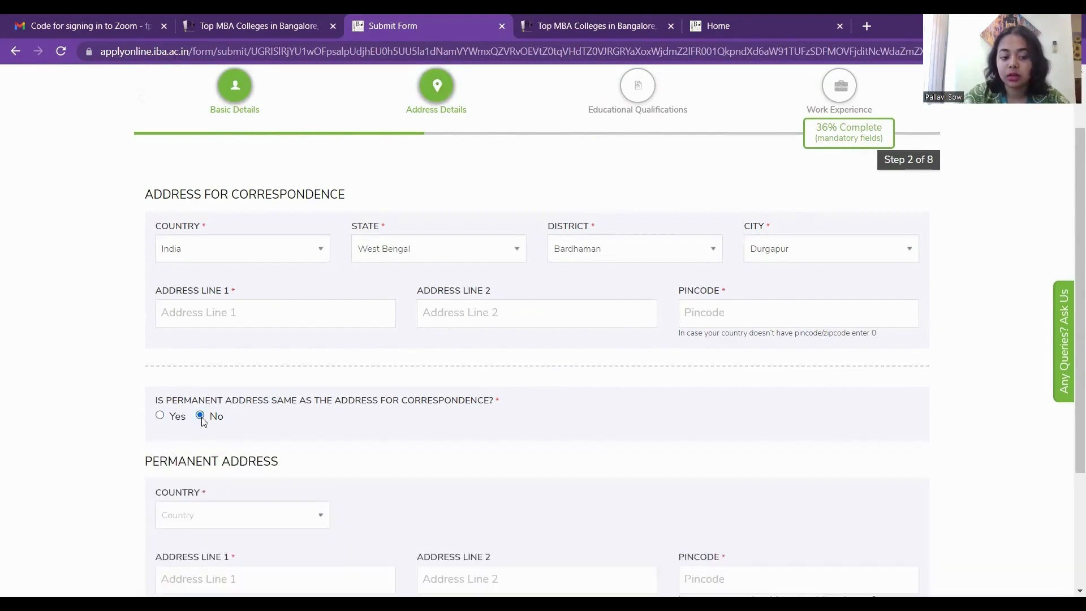
scroll(203, 421, "down", 2)
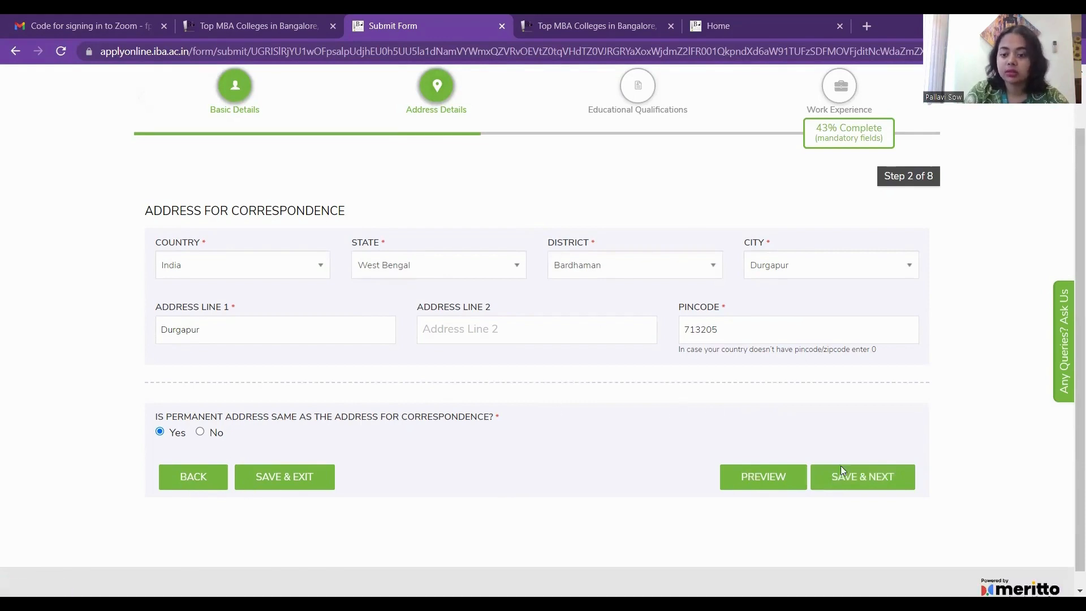
left_click(848, 481)
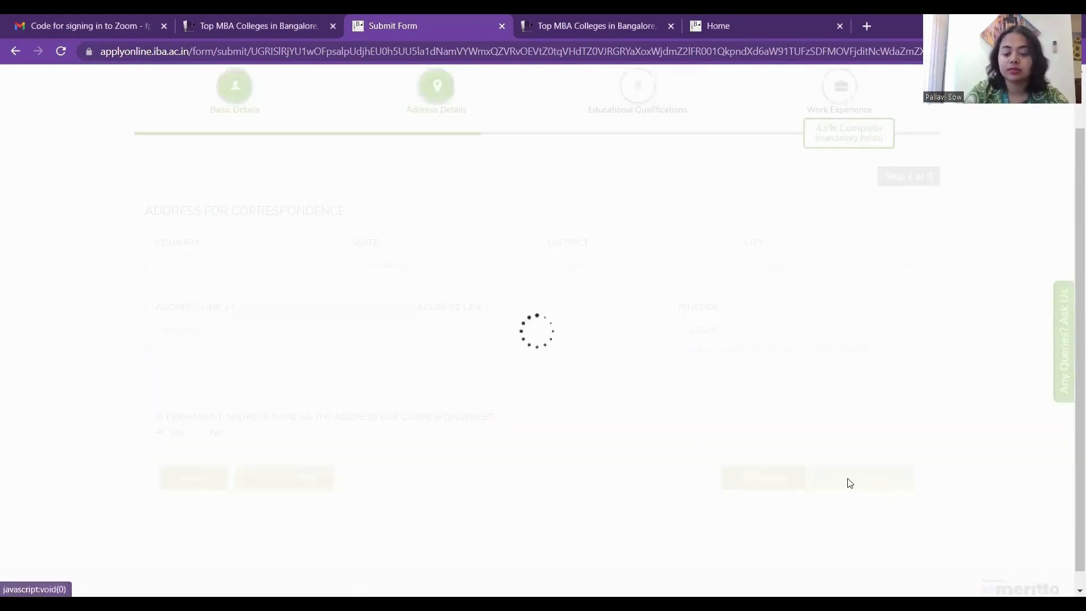
Set the Xth board to CBSE.
scroll(530, 358, "down", 1)
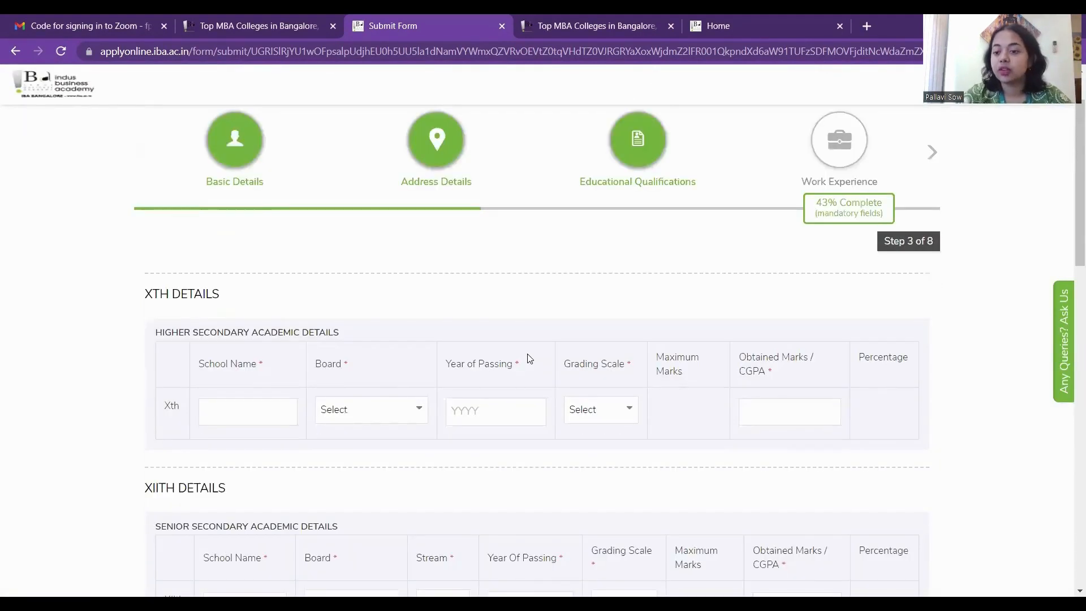
scroll(529, 359, "down", 2)
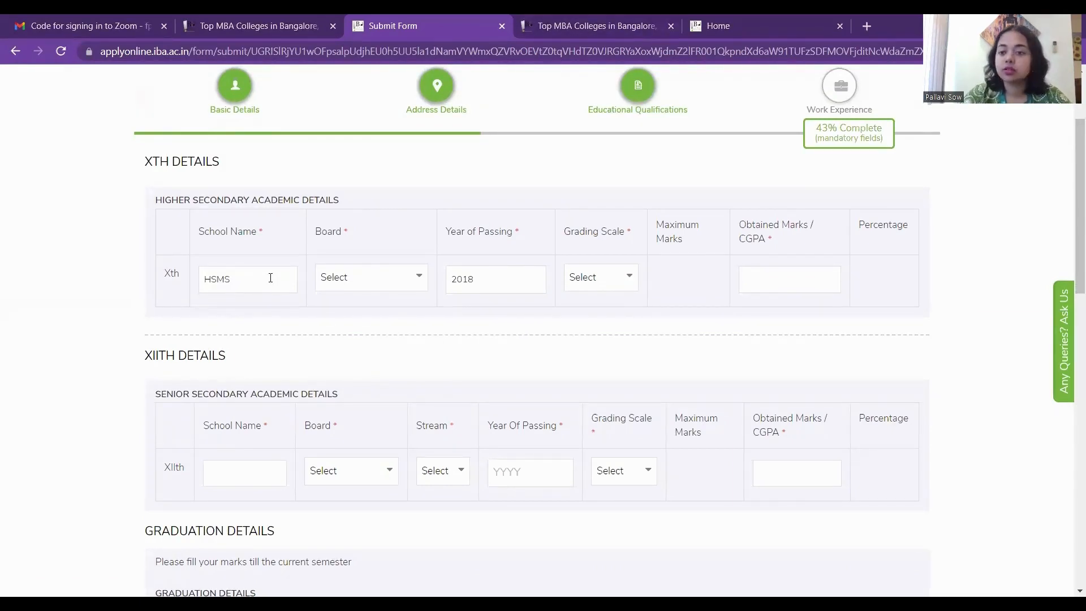
left_click(401, 277)
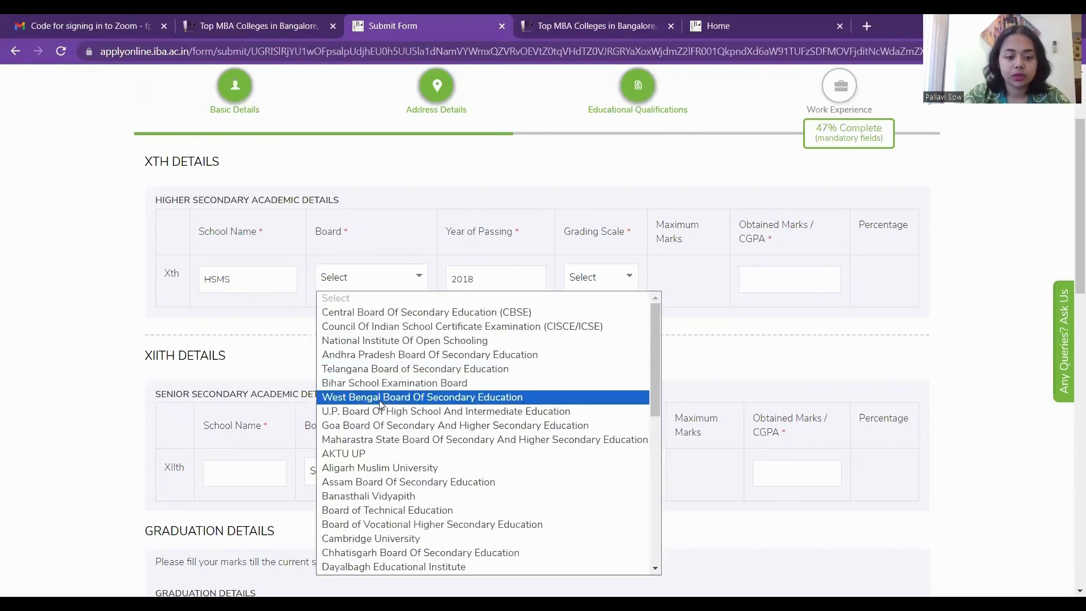
left_click(391, 312)
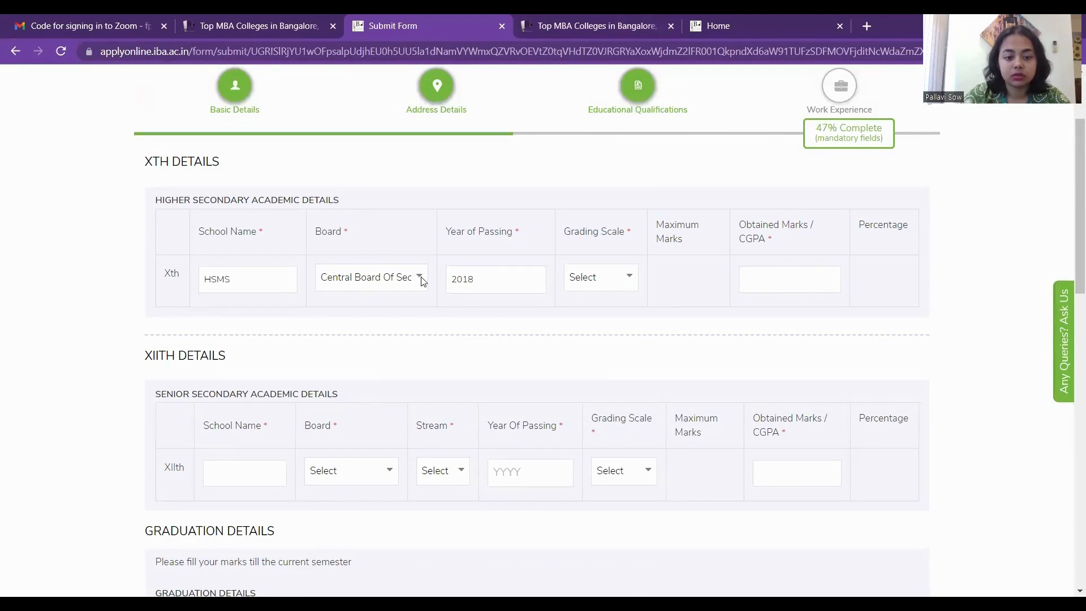
left_click(421, 281)
scroll(404, 453, "down", 10)
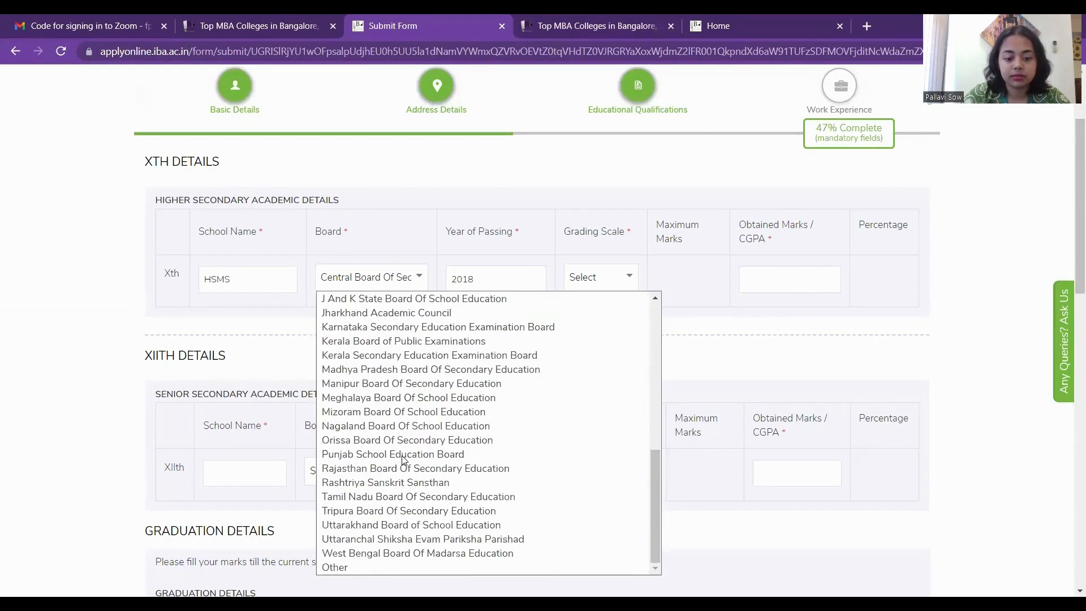
left_click(376, 565)
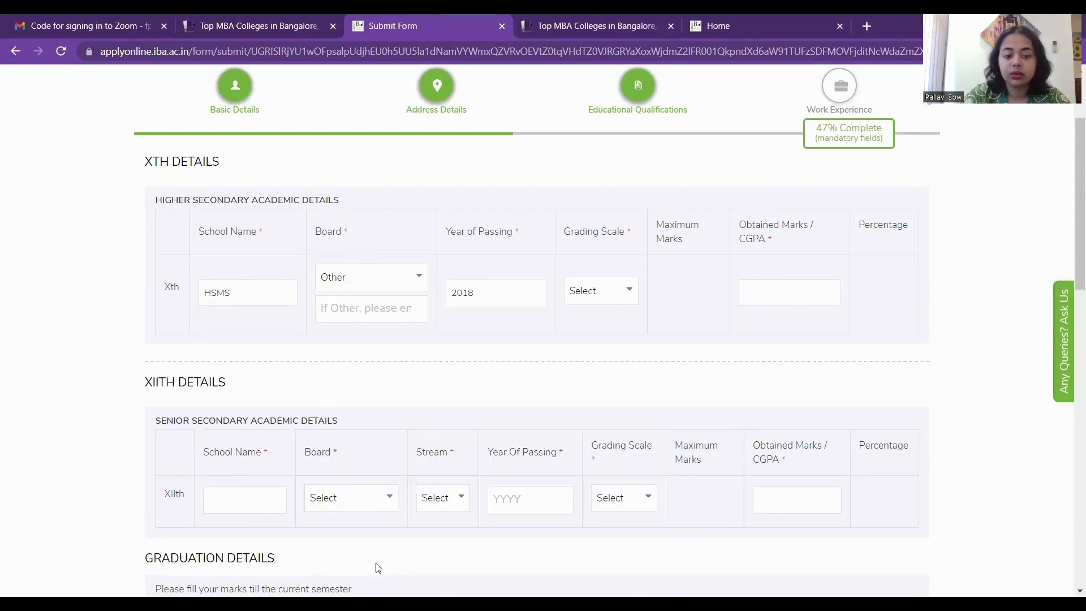
left_click(356, 289)
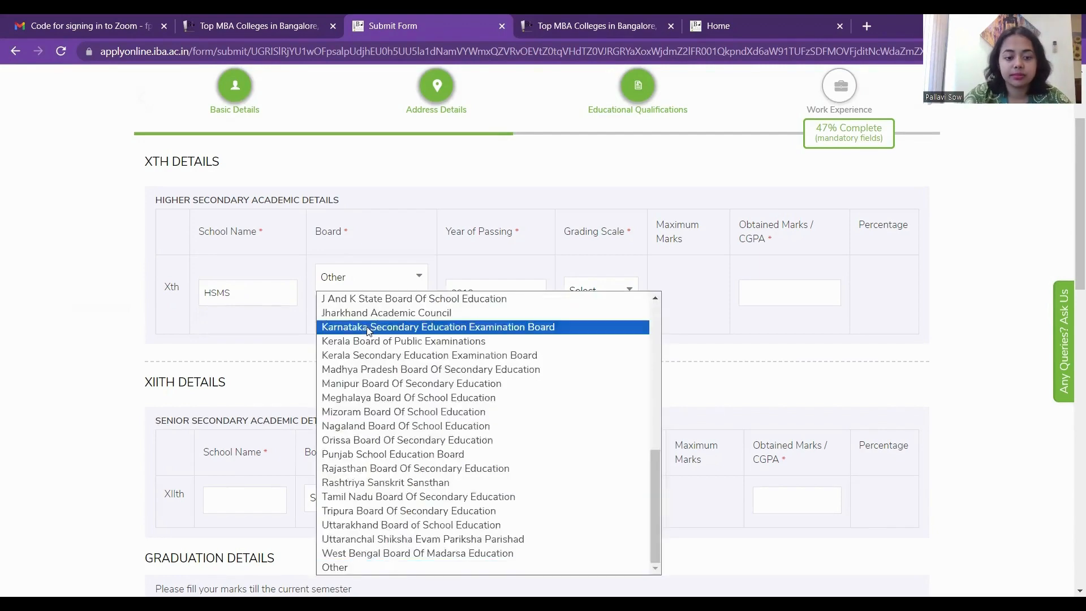
scroll(365, 305, "up", 10)
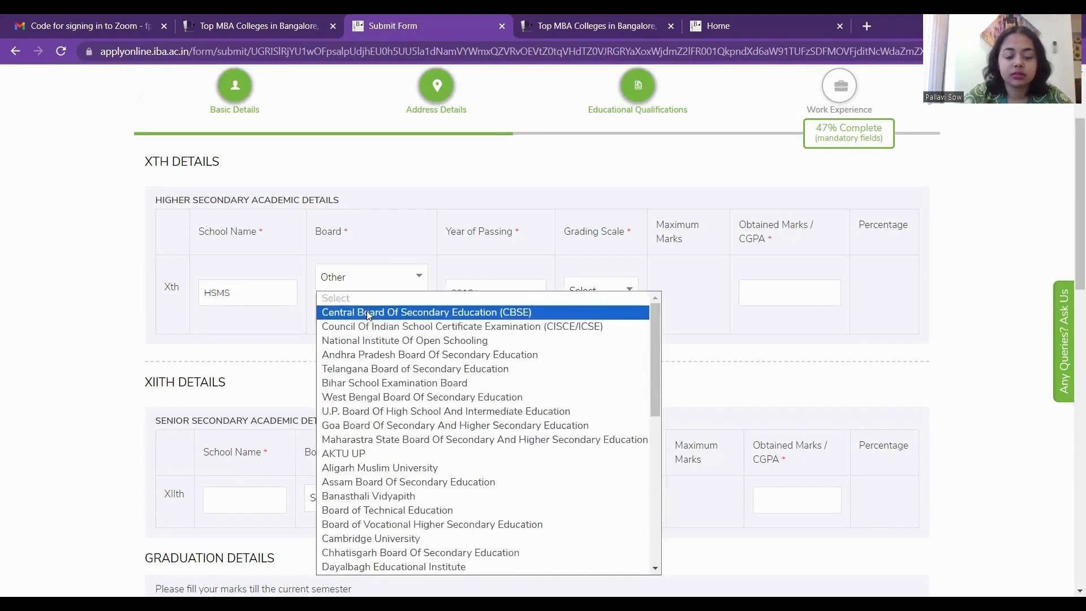
left_click(369, 315)
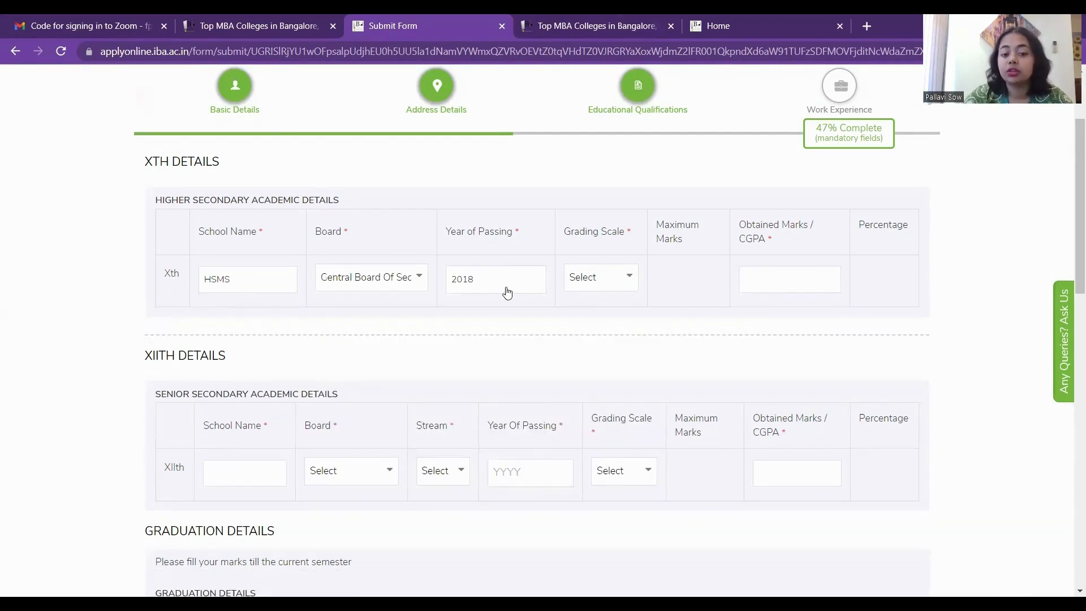
Grade Xth in Marks with 484 out of 500, giving 96.8%.
left_click(600, 278)
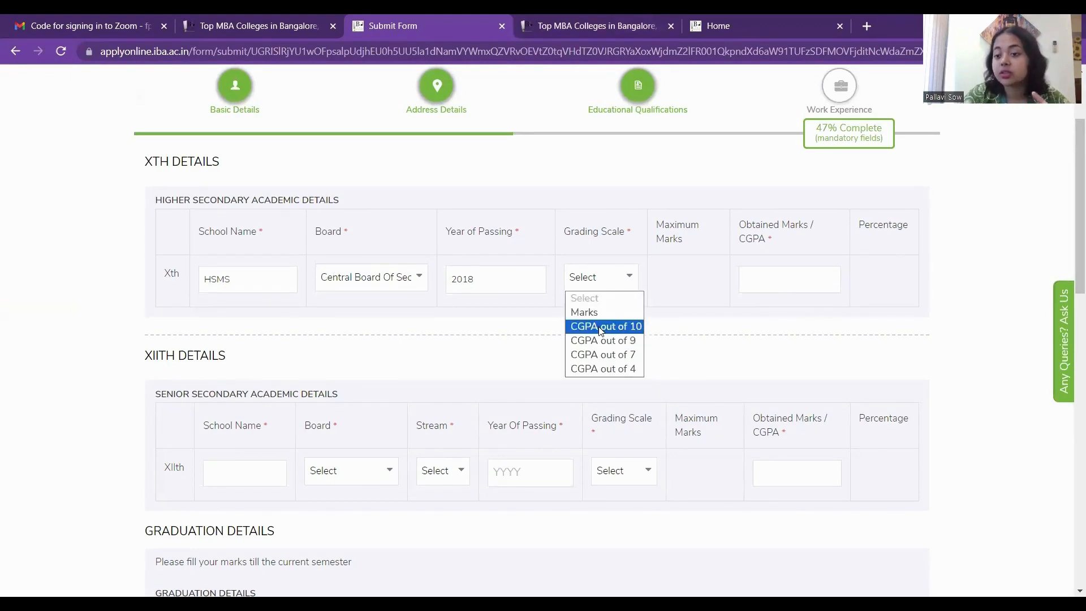
left_click(584, 311)
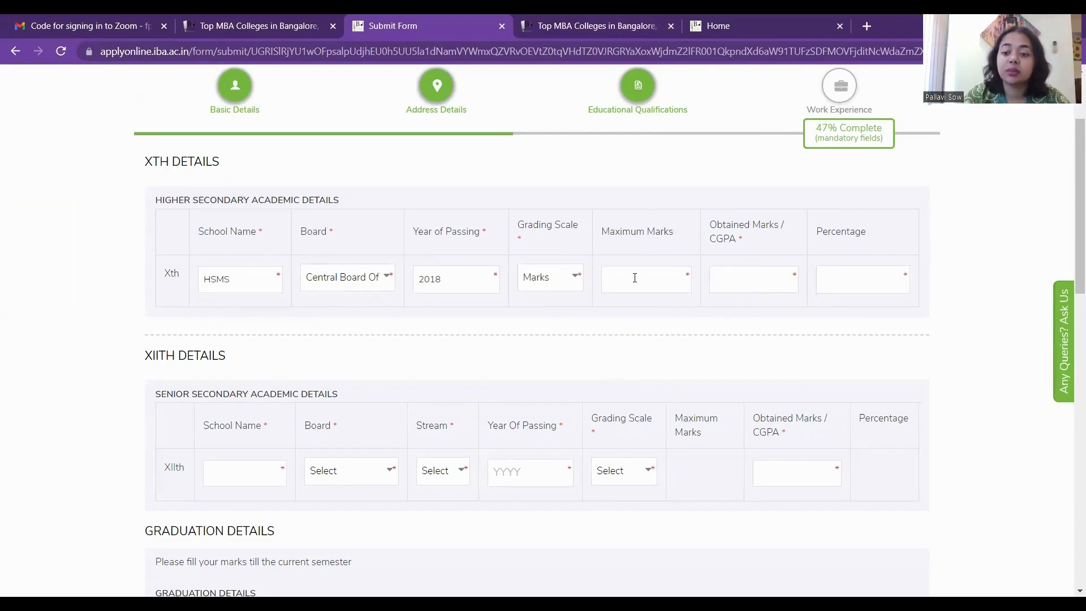
type("500")
key("Tab")
type("484")
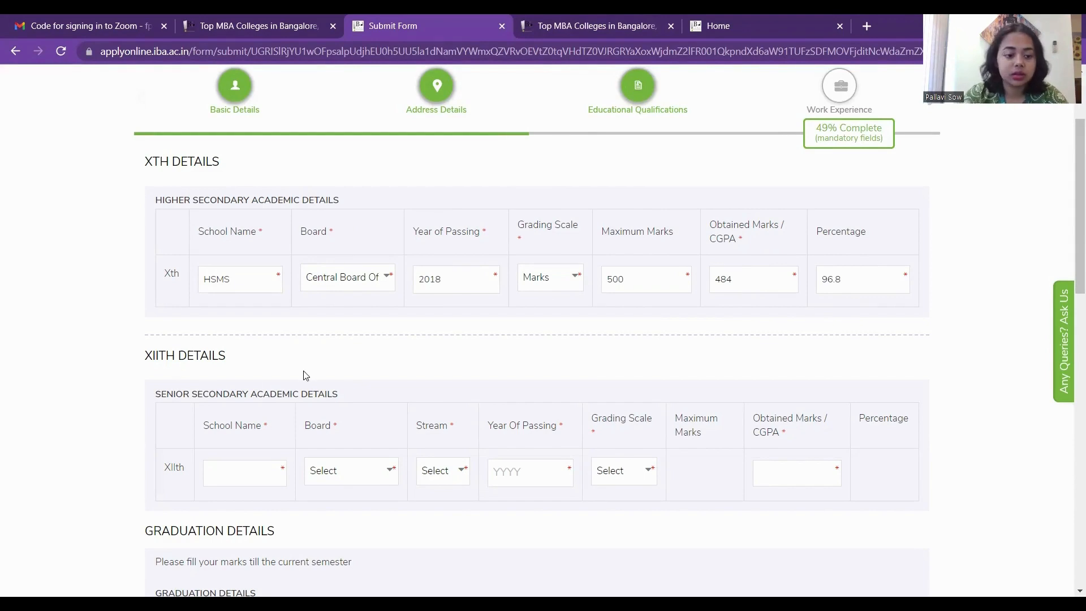
scroll(255, 383, "down", 1)
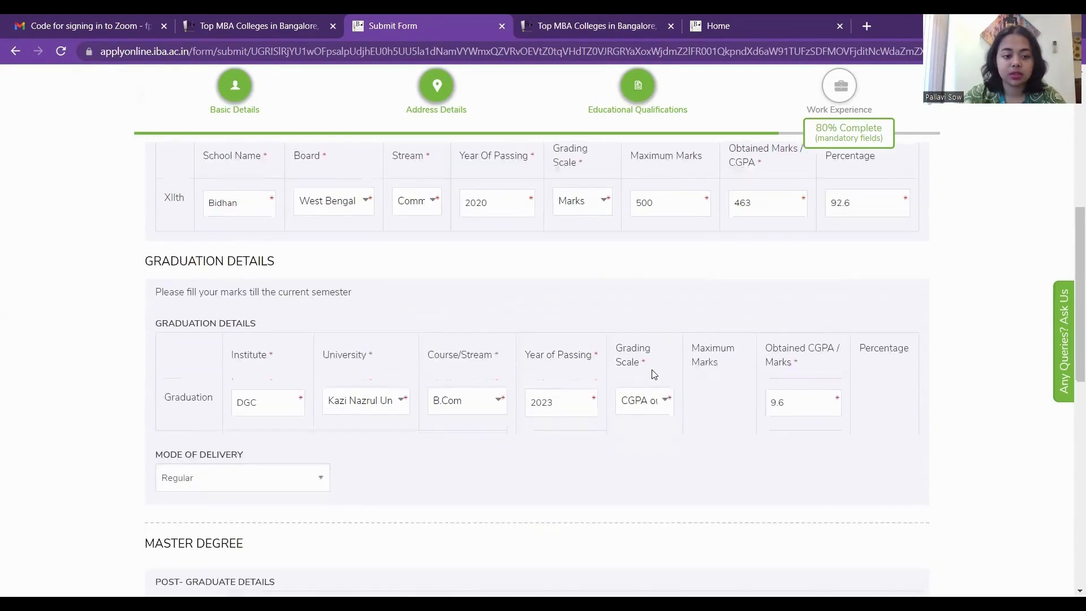
Complete XIIth (Bidhan, 2020, 463/500) and B.Com graduation (DGC, 2023, CGPA 9.6, Regular).
scroll(652, 373, "down", 1)
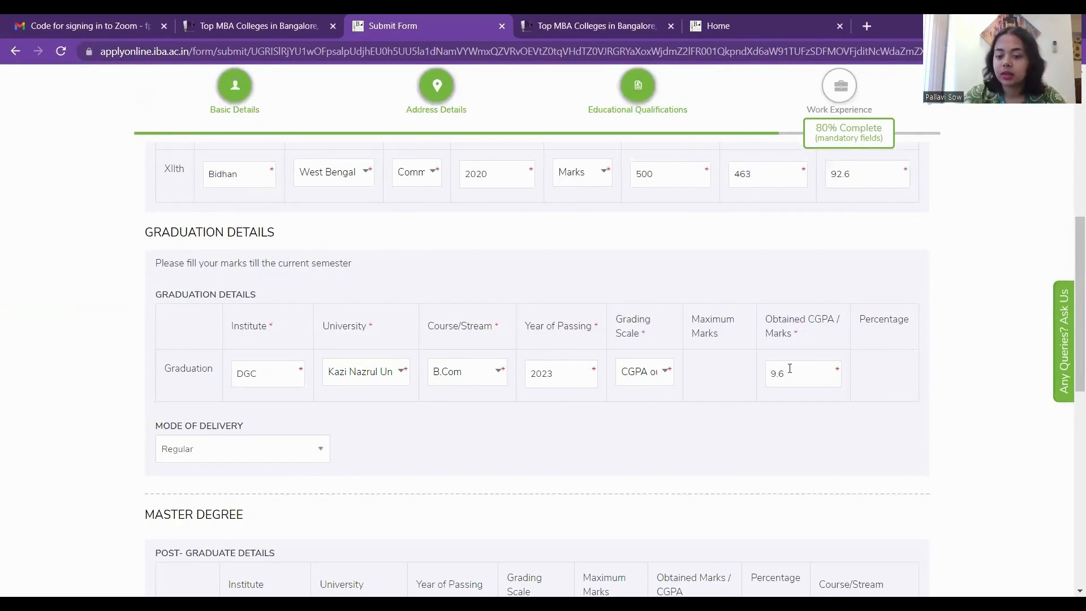
scroll(800, 382, "down", 2)
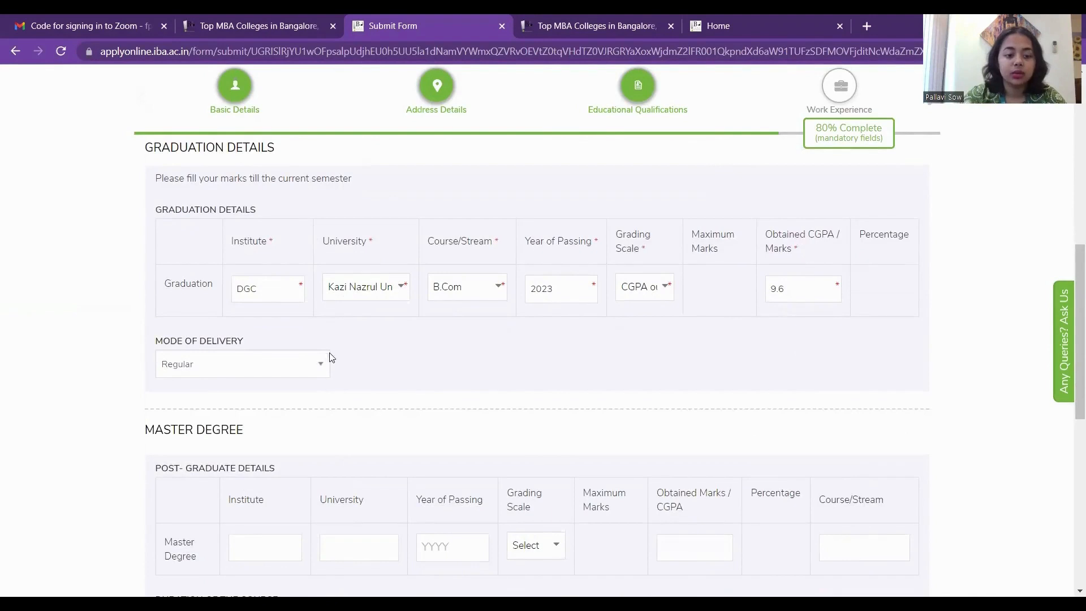
left_click(319, 367)
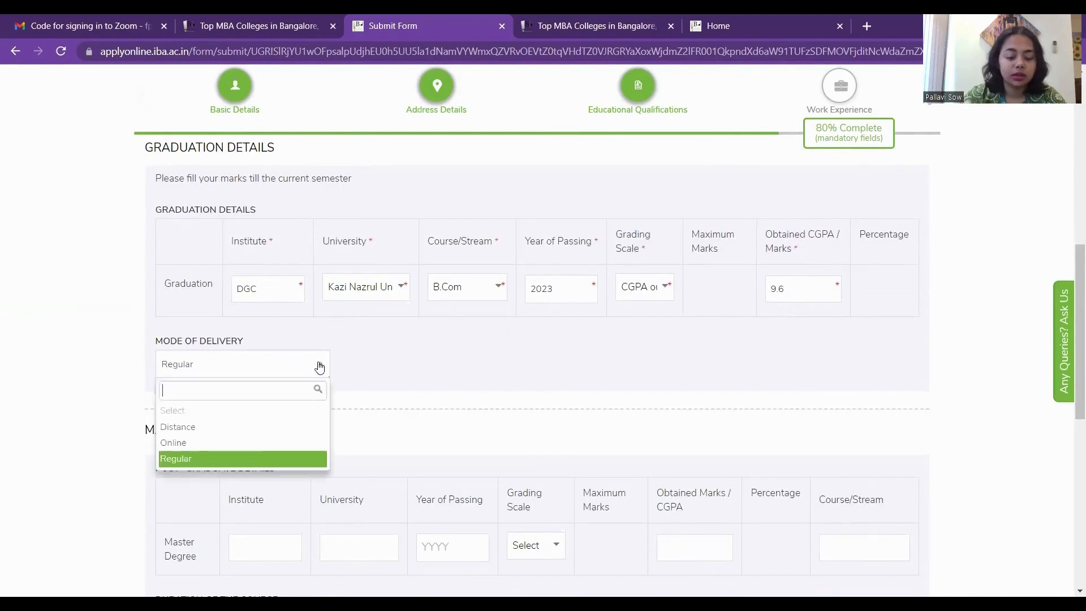
left_click(221, 457)
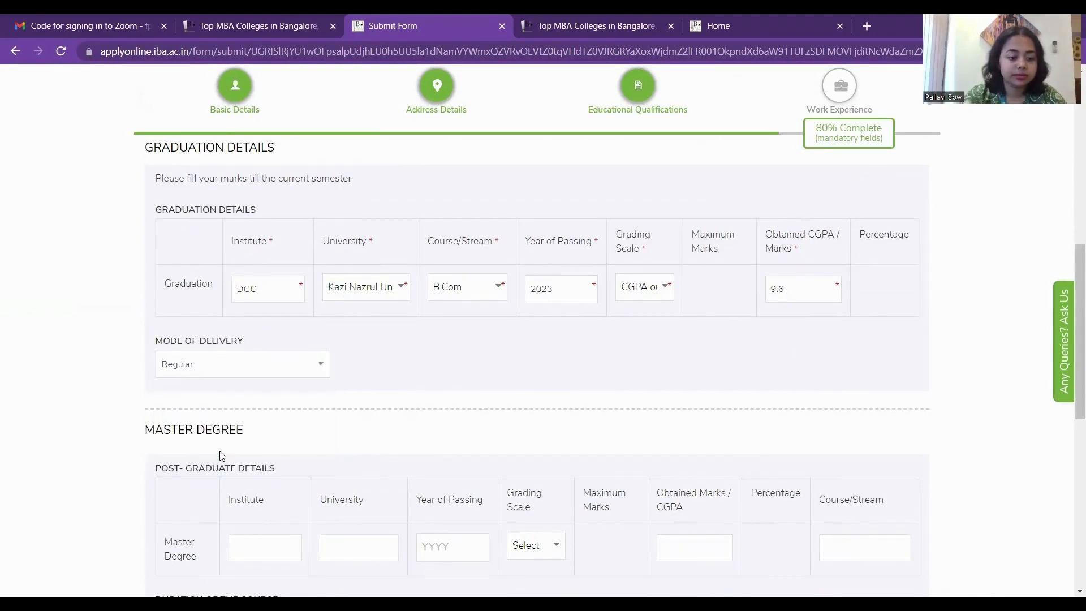
scroll(219, 452, "down", 5)
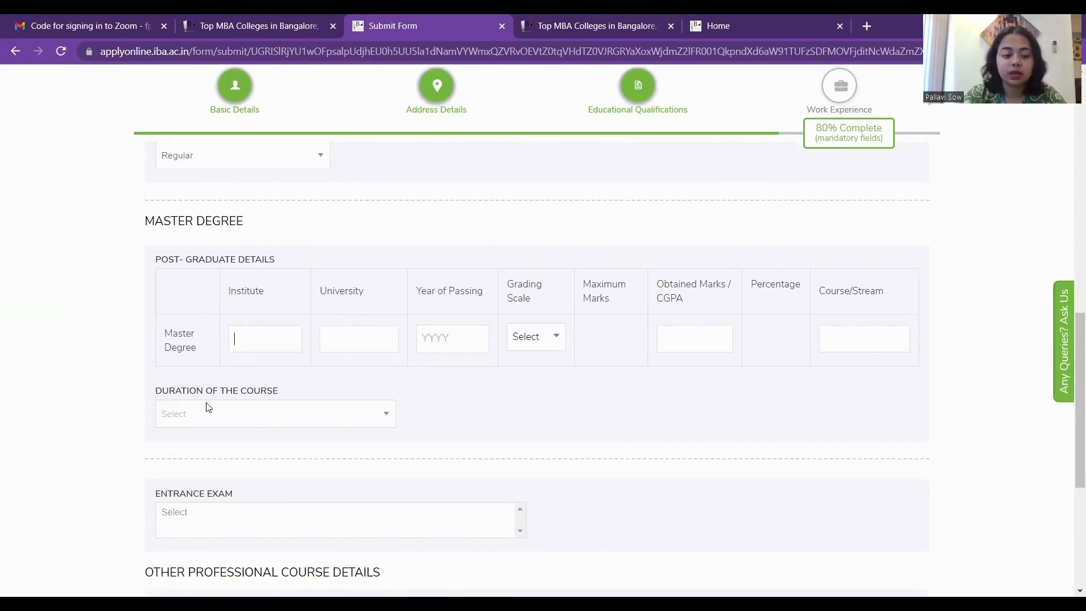
Add MAT-DEC 2023 as the entrance exam.
left_click(216, 419)
left_click(215, 419)
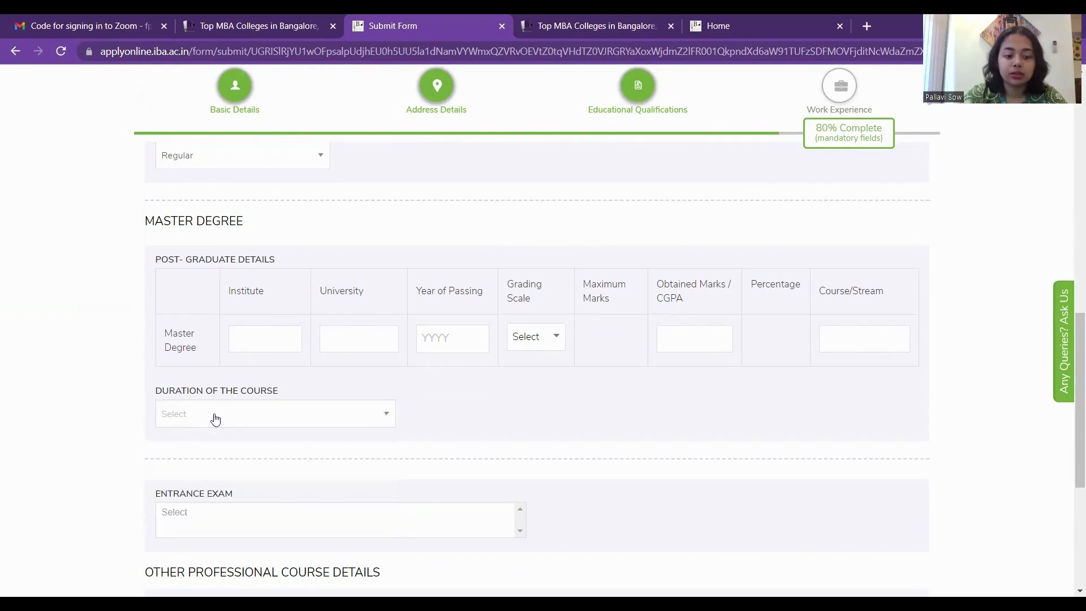
left_click(215, 417)
scroll(213, 417, "down", 2)
left_click(33, 412)
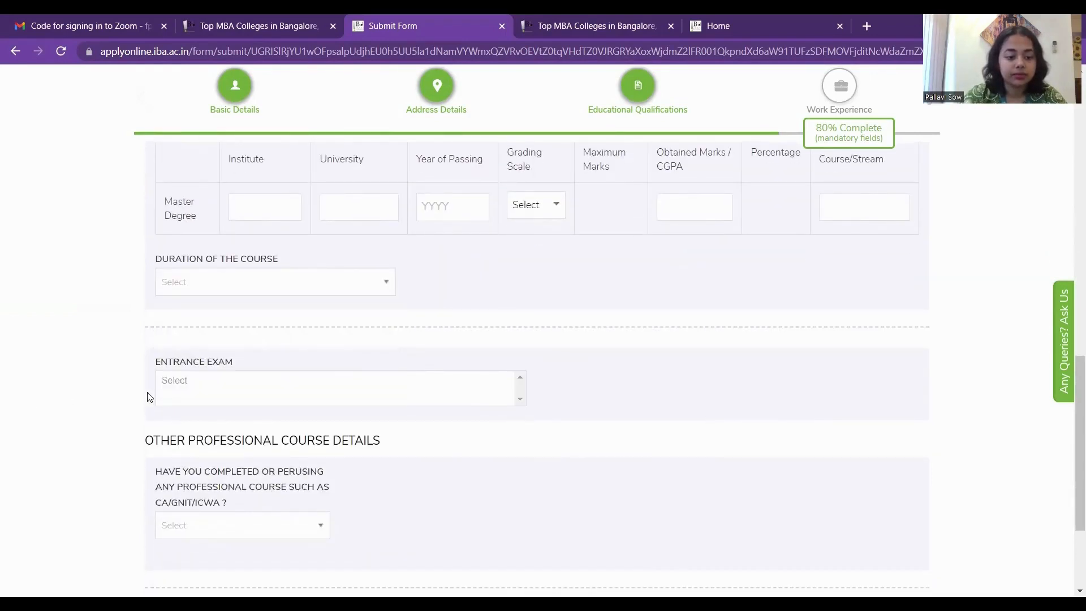
left_click(210, 391)
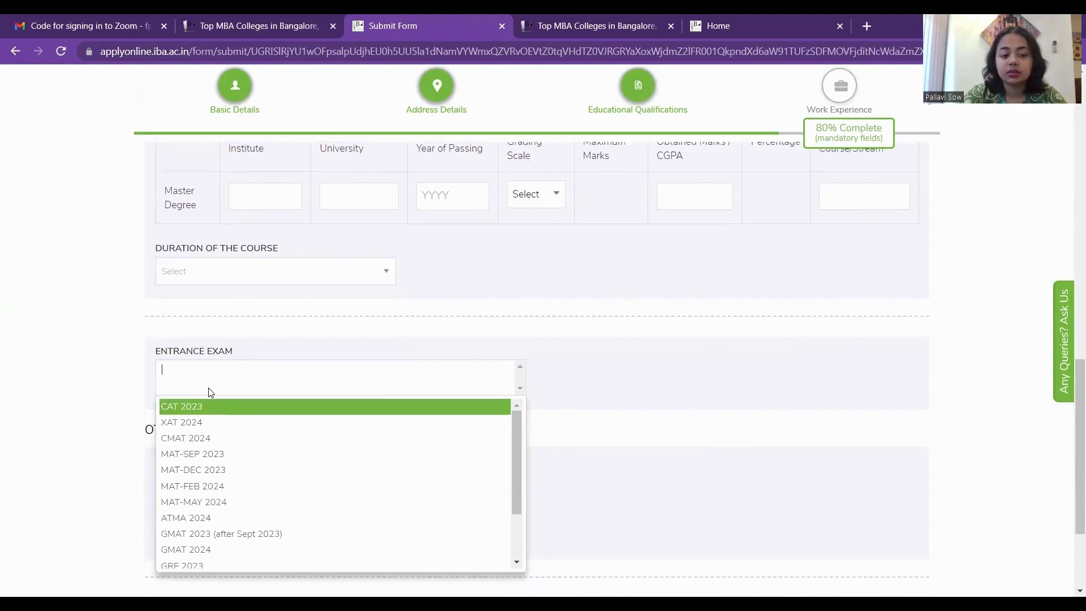
scroll(209, 391, "down", 2)
left_click(232, 396)
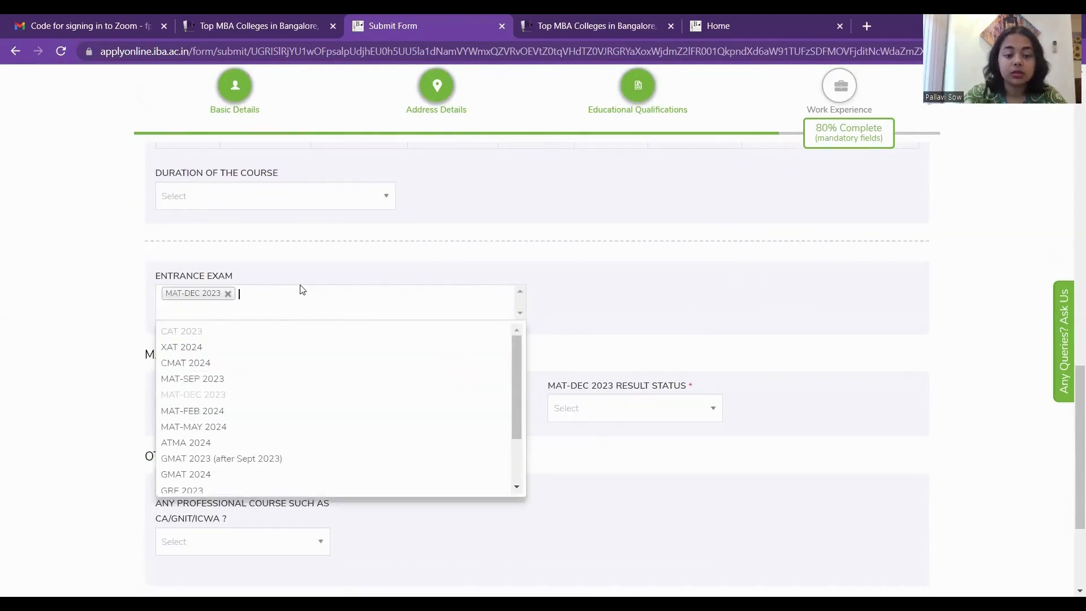
scroll(242, 379, "down", 3)
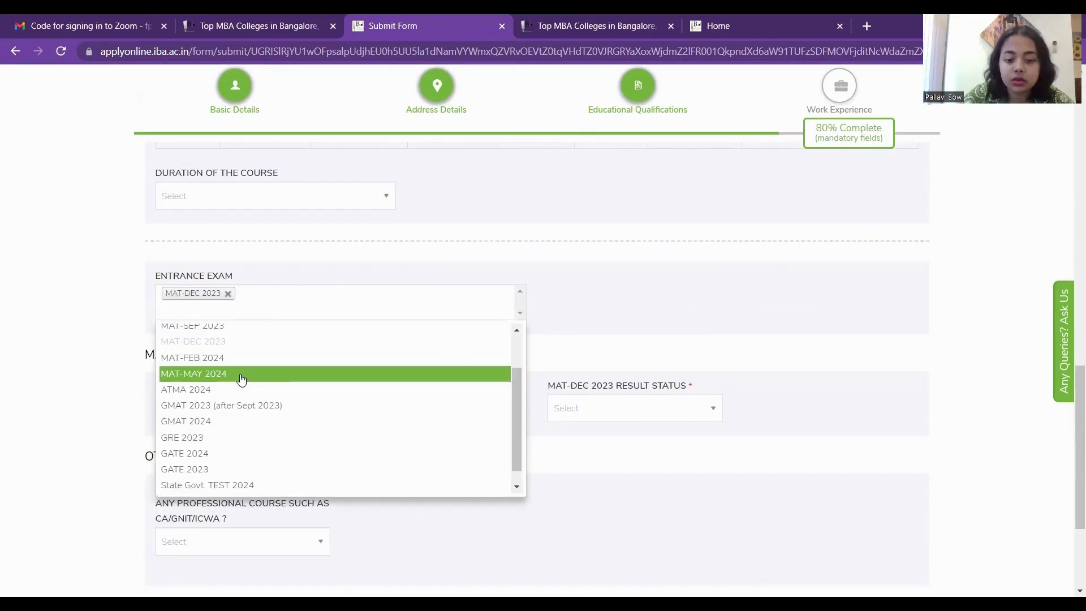
scroll(242, 379, "up", 3)
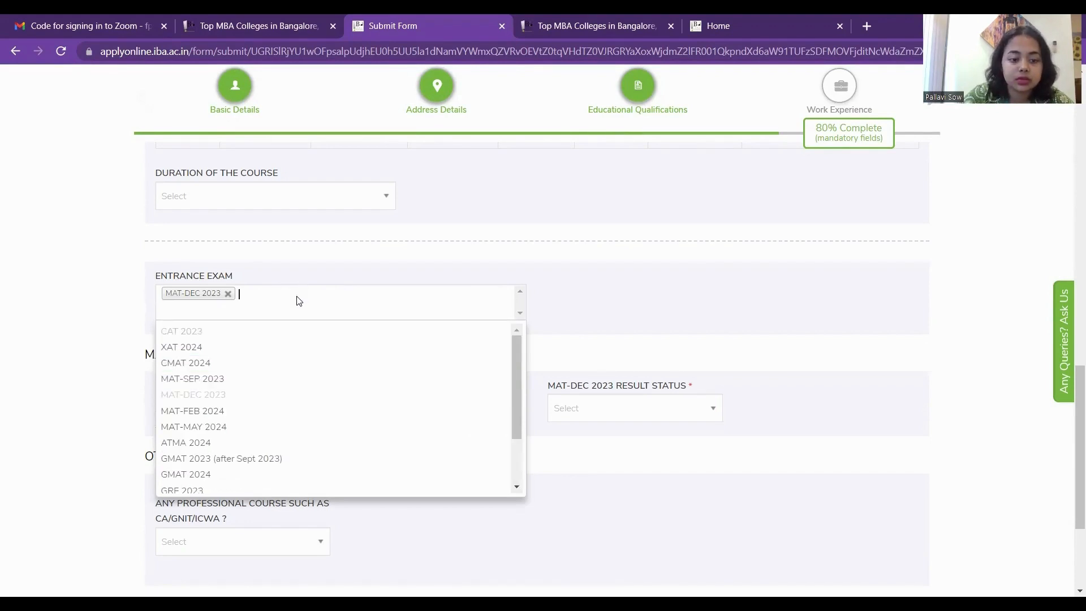
left_click(567, 336)
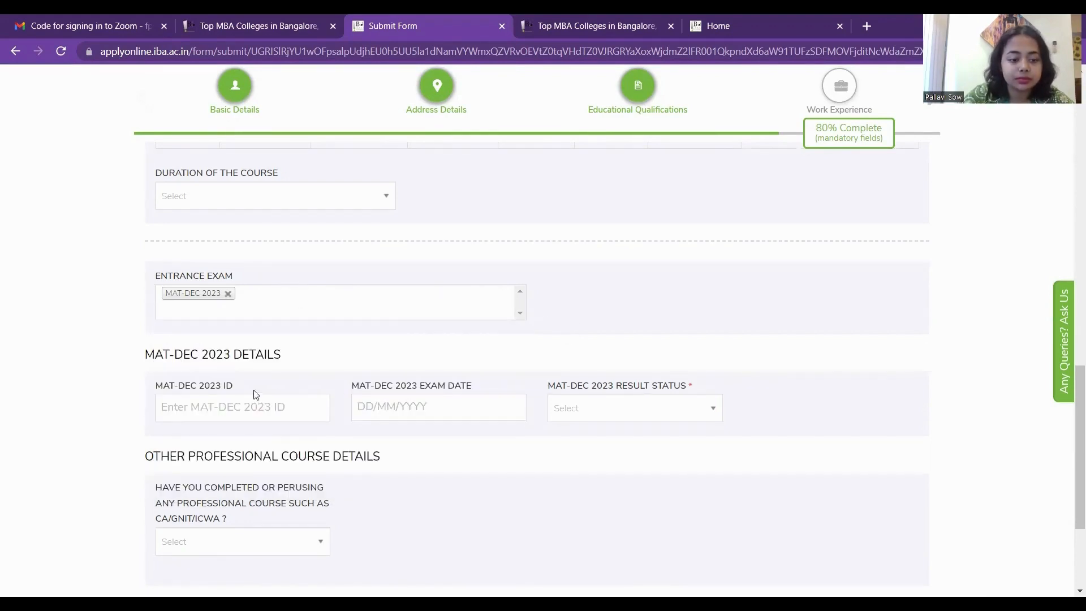
scroll(240, 407, "down", 1)
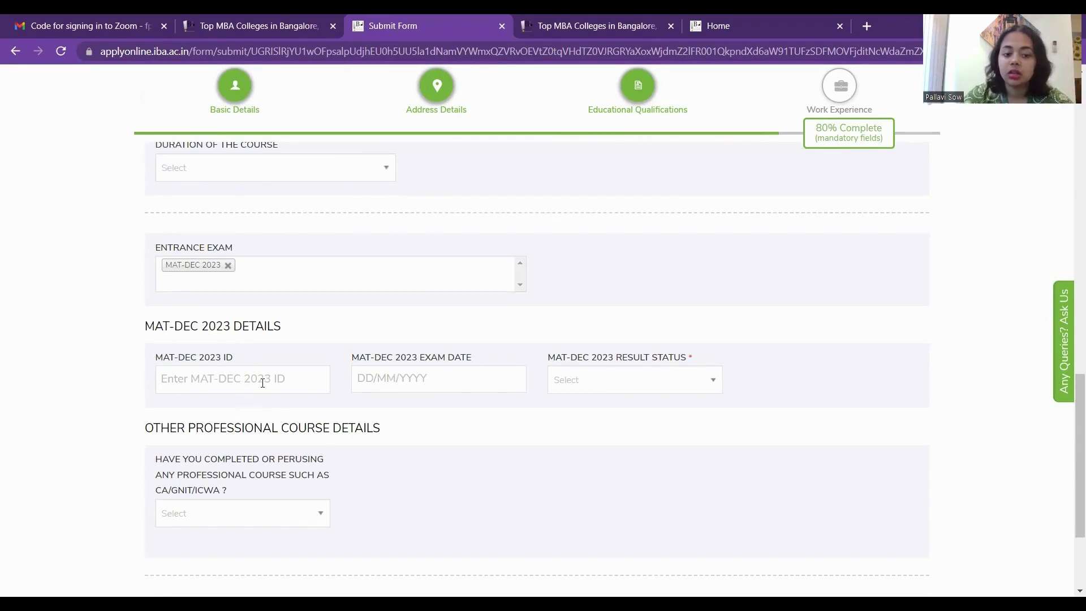
Set the MAT-DEC 2023 result status to Appearing.
left_click(612, 384)
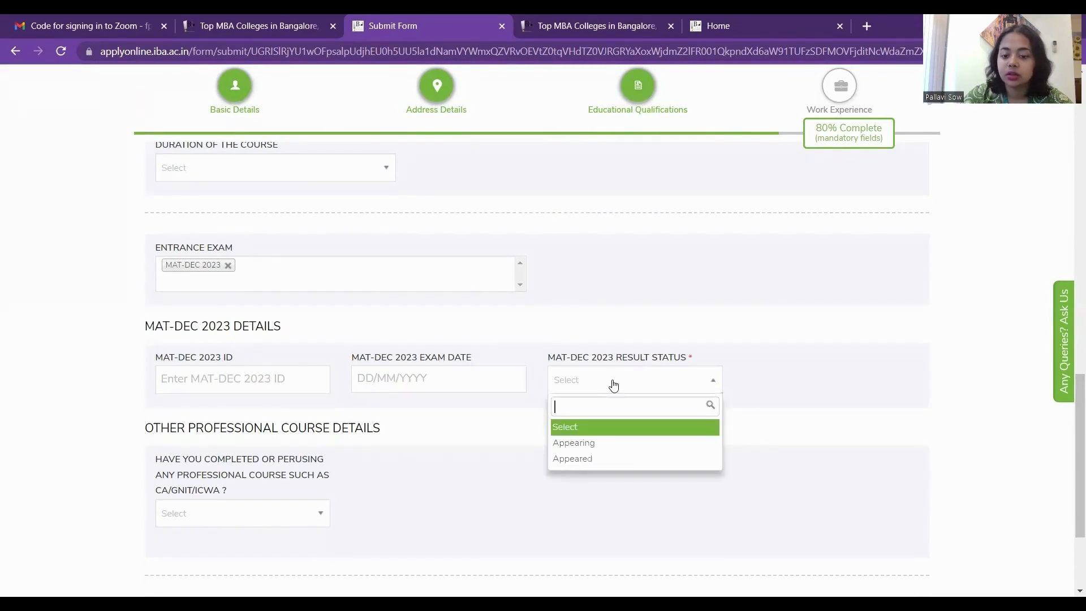
left_click(596, 451)
scroll(598, 450, "down", 3)
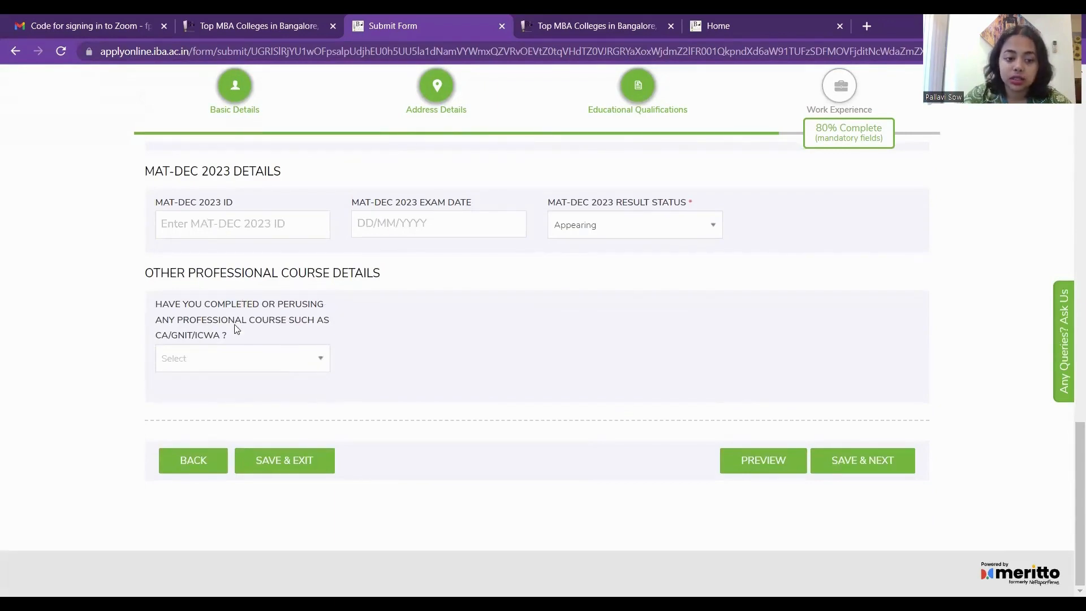
Answer No to the professional course question and save the education details.
left_click(311, 360)
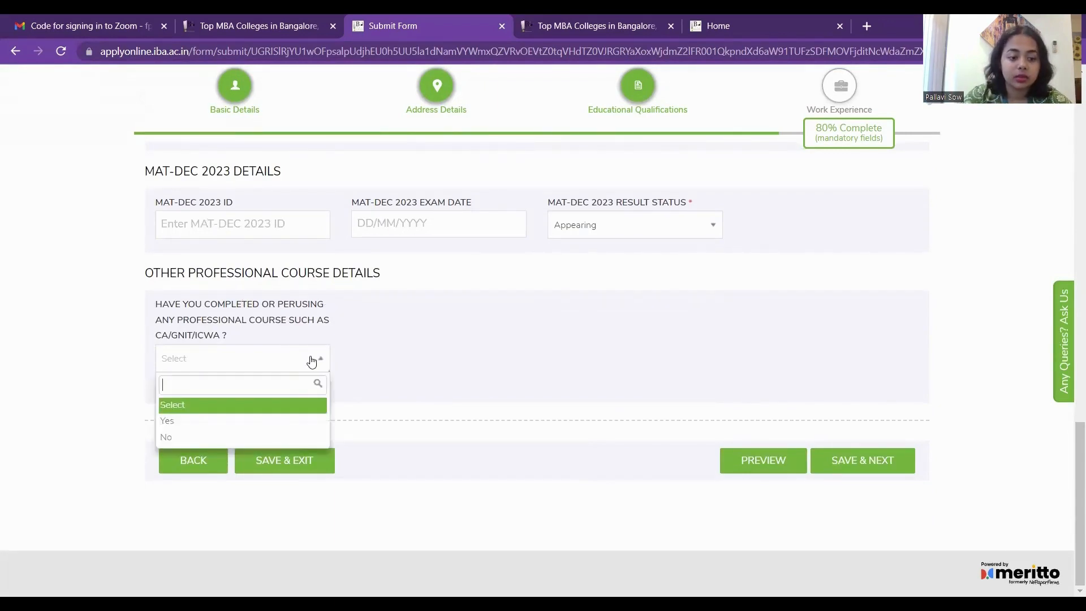
left_click(225, 429)
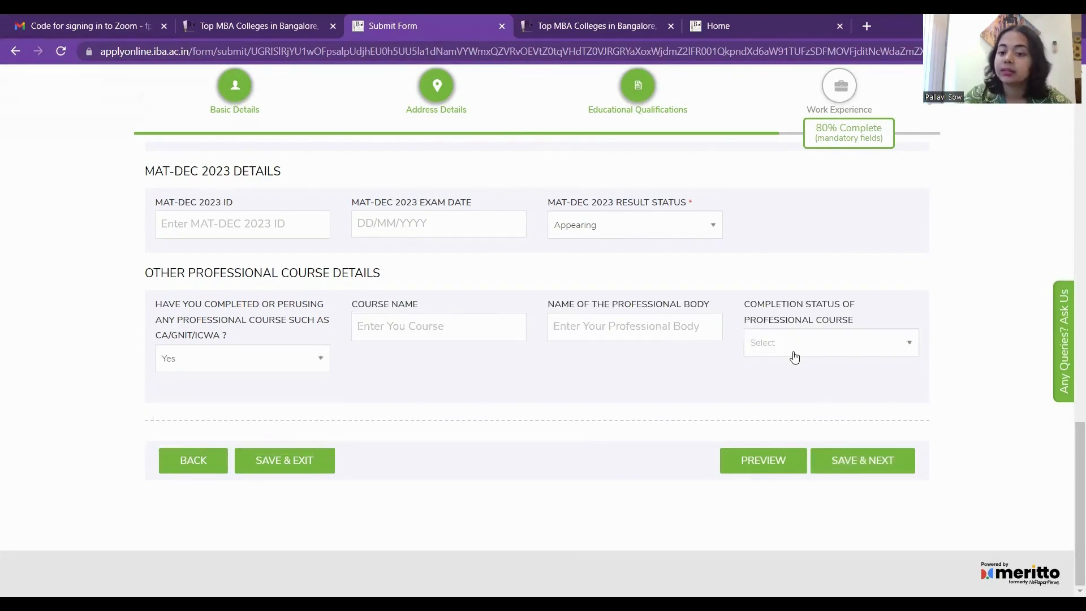
left_click(830, 351)
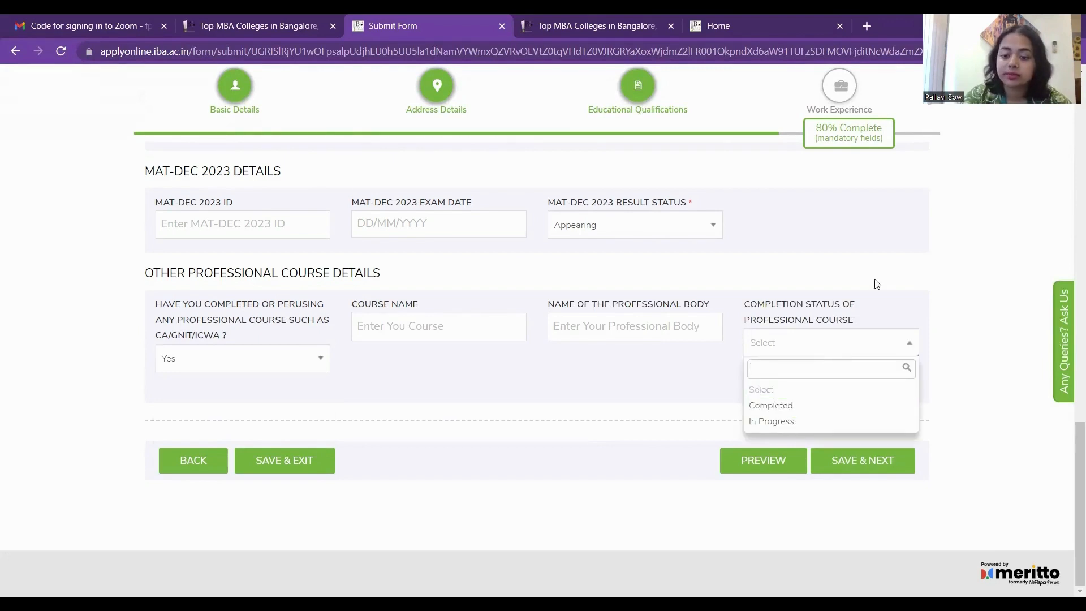
left_click(901, 266)
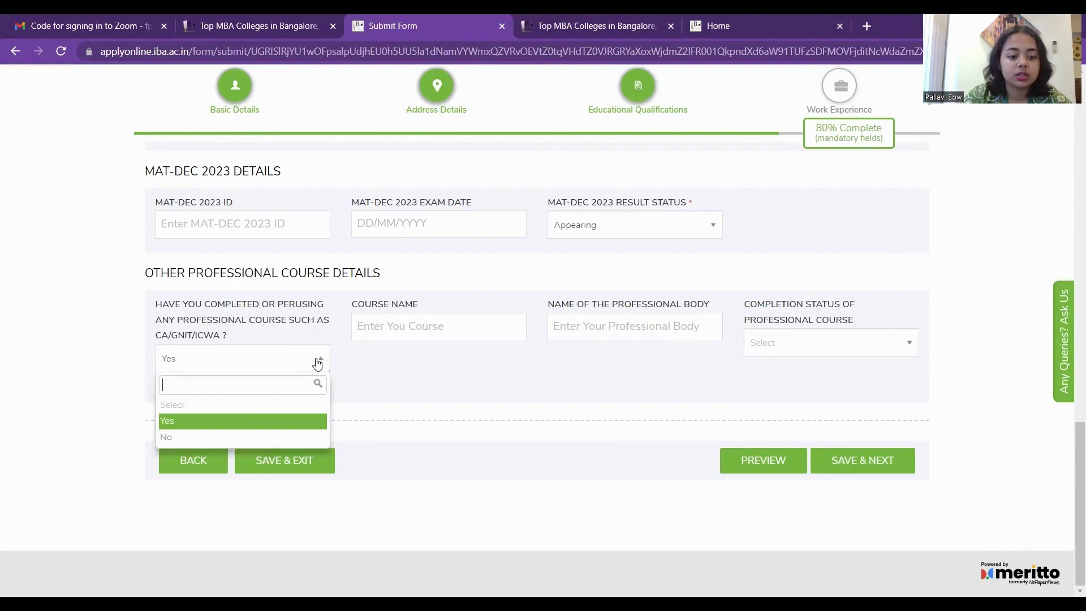
left_click(220, 437)
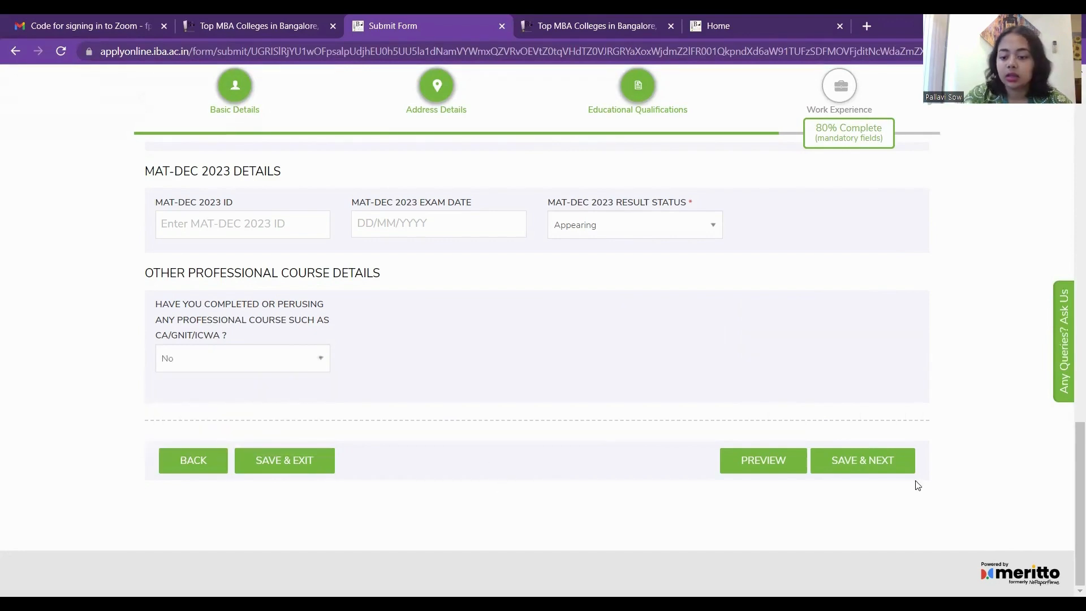
left_click(874, 461)
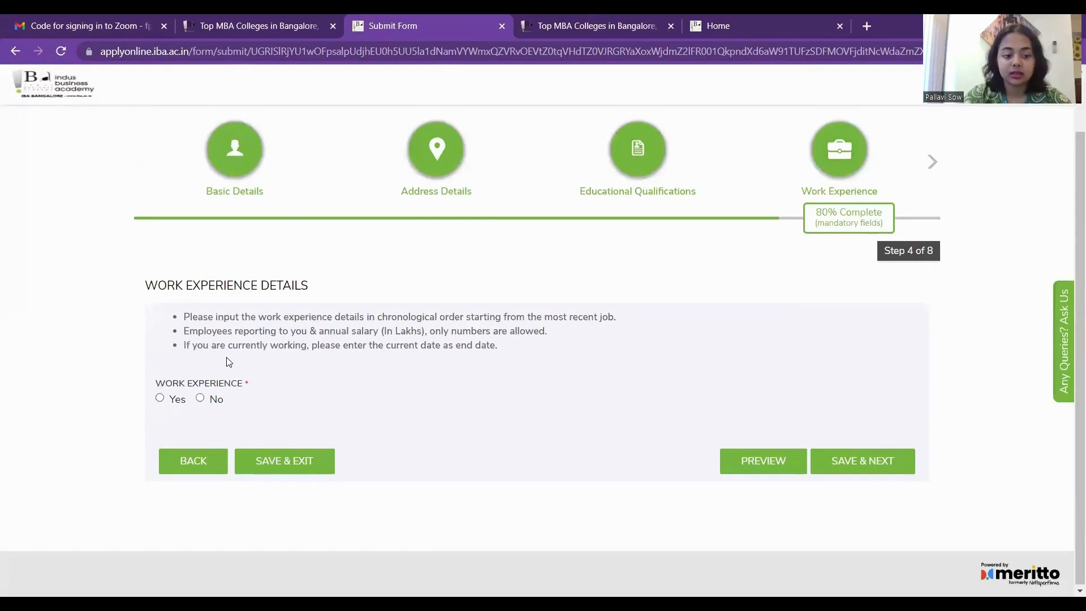
Mark No work experience and save to reach Declaration, step 5 of 8.
left_click(161, 399)
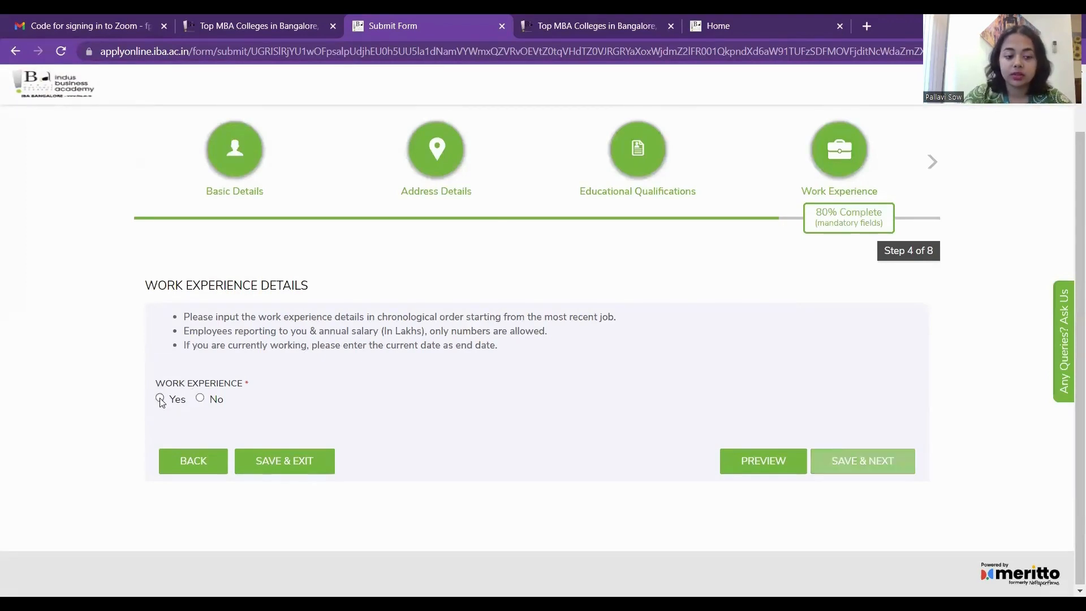
scroll(294, 427, "down", 5)
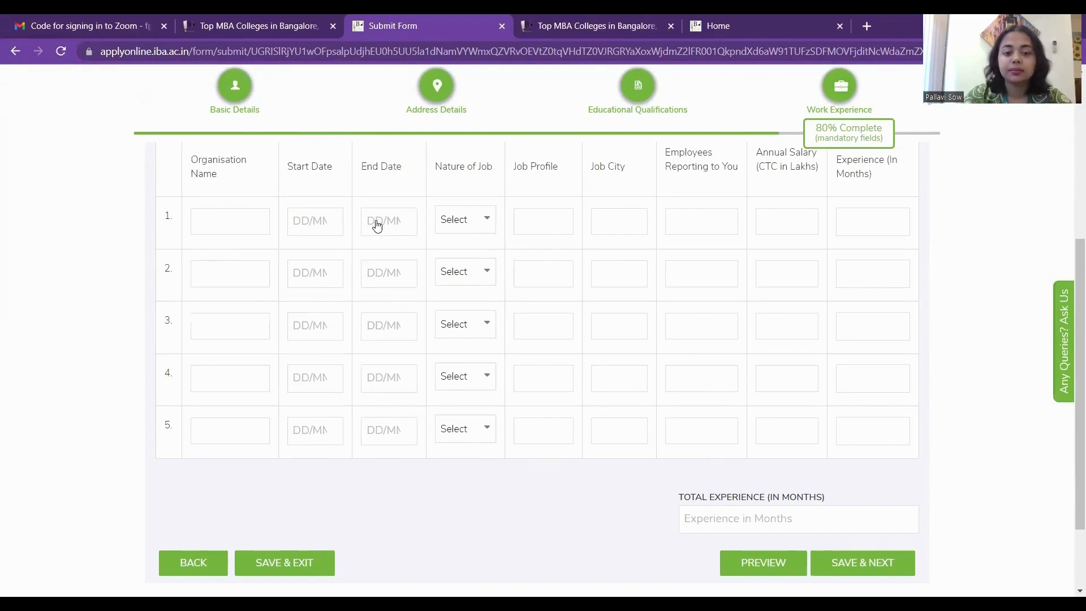
left_click(475, 220)
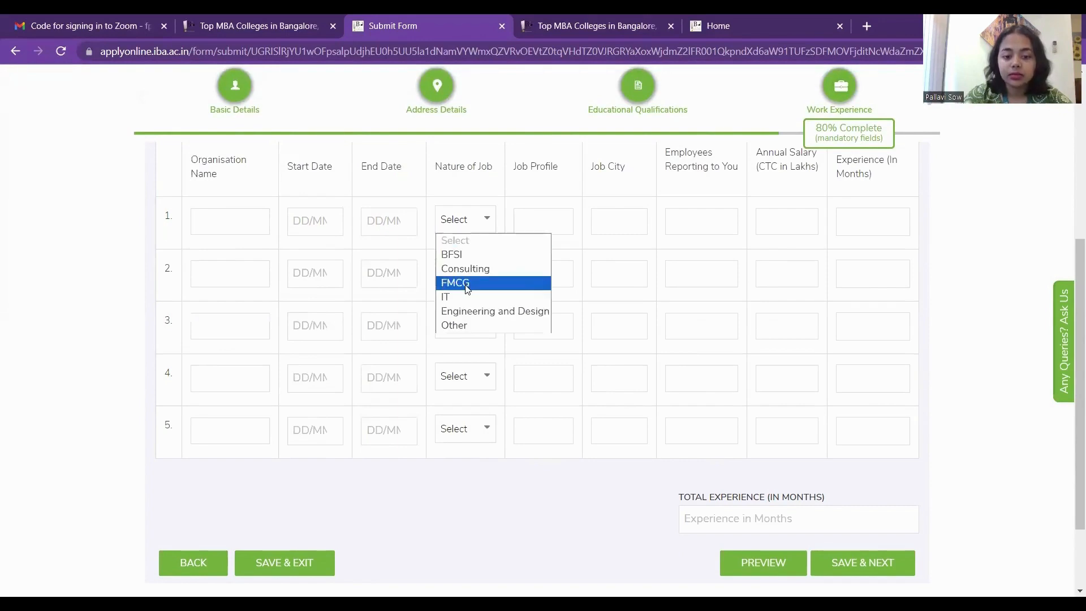
left_click(546, 218)
scroll(712, 226, "up", 1)
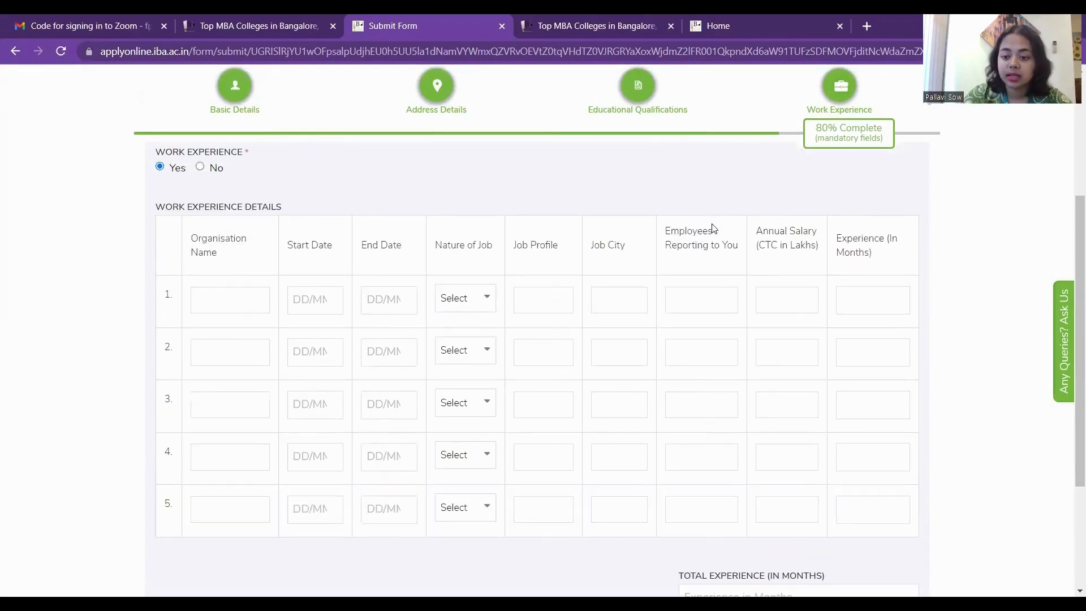
scroll(713, 228, "down", 1)
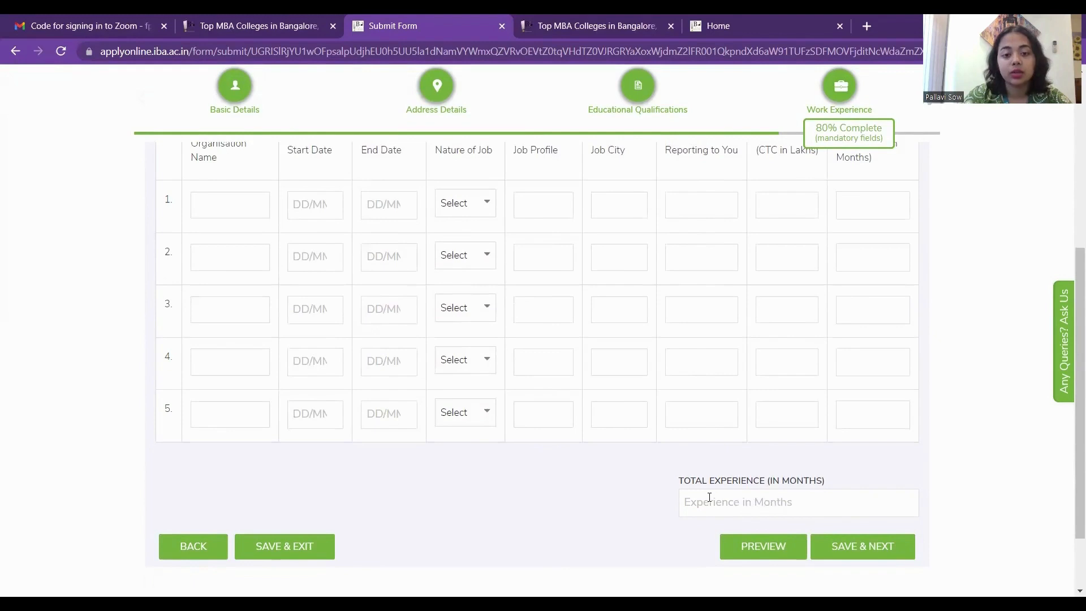
scroll(507, 321, "up", 3)
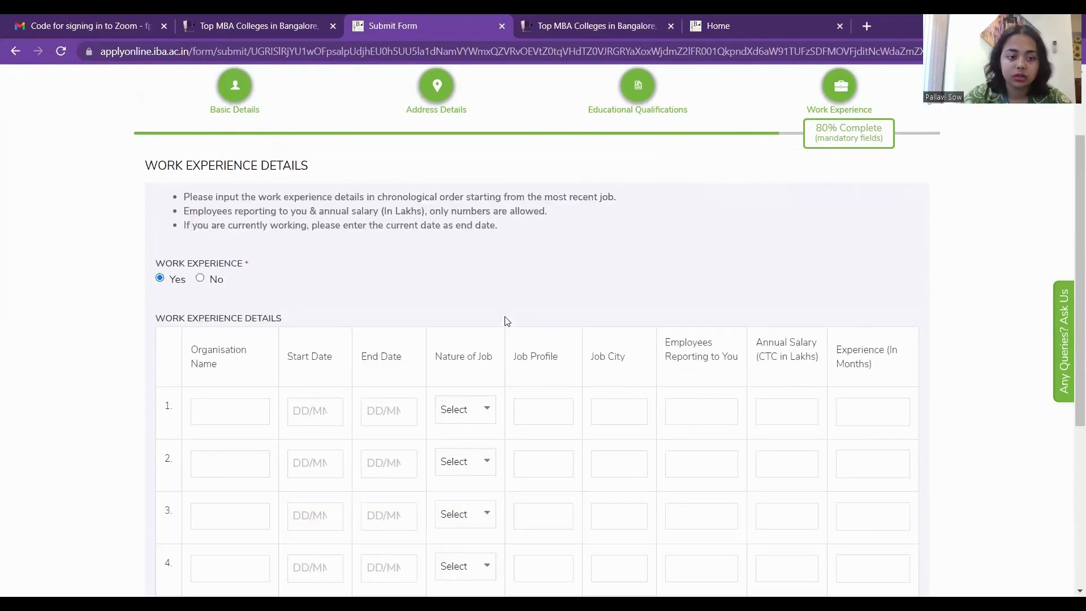
left_click(202, 279)
left_click(854, 529)
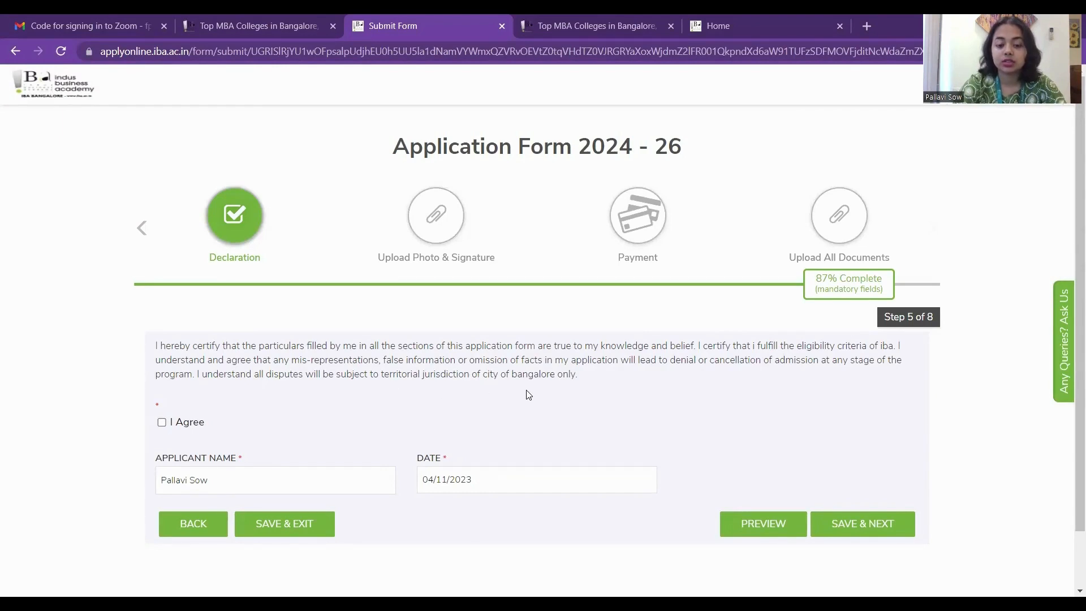
Agree to the declaration and save it to reach the Upload Photo & Signature step.
left_click(161, 423)
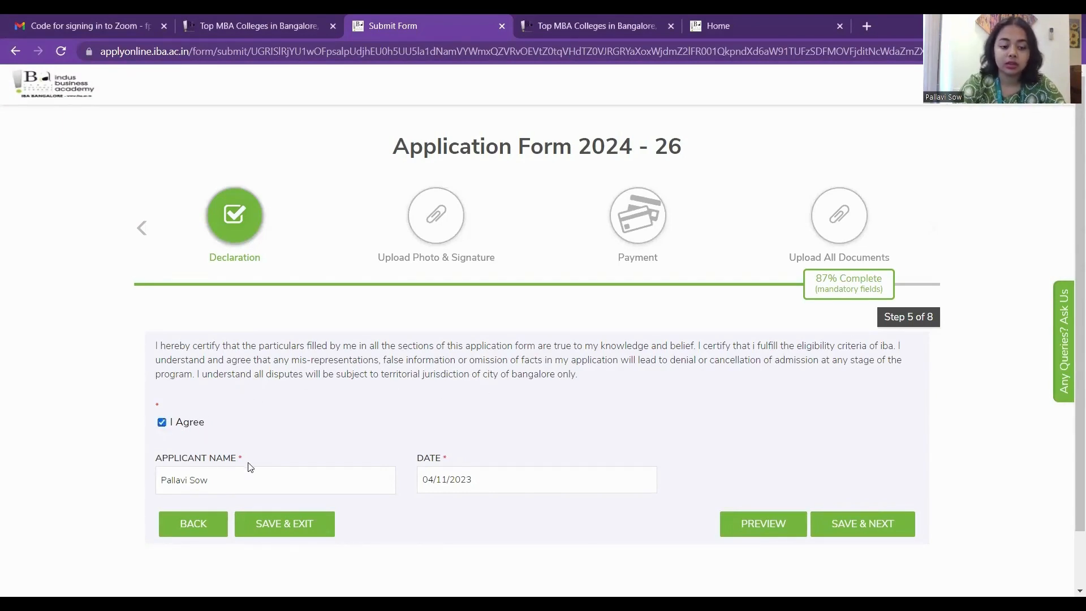
scroll(247, 479, "down", 1)
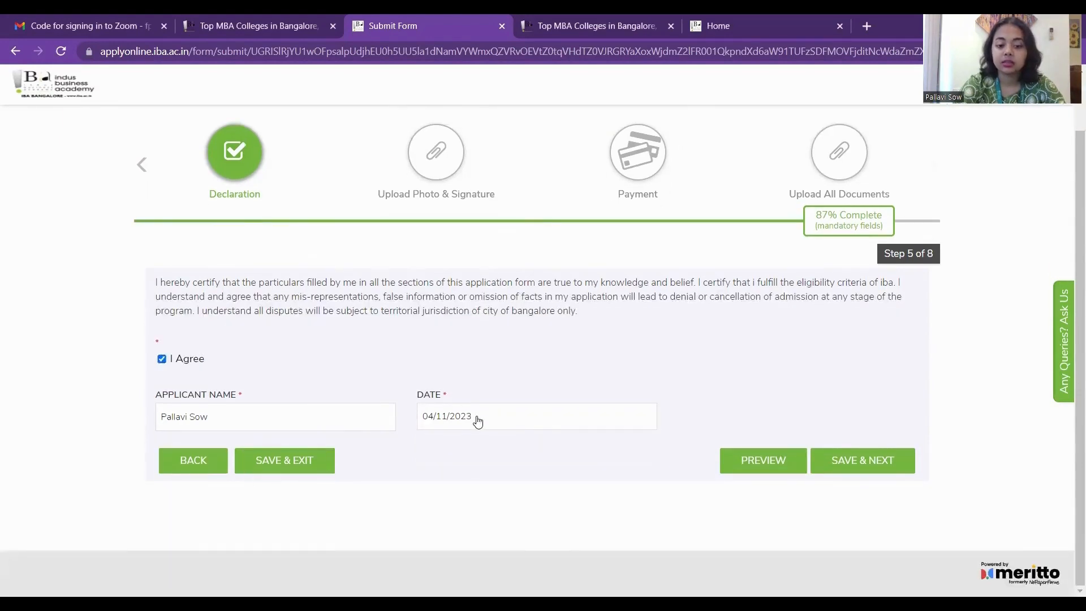
left_click(844, 462)
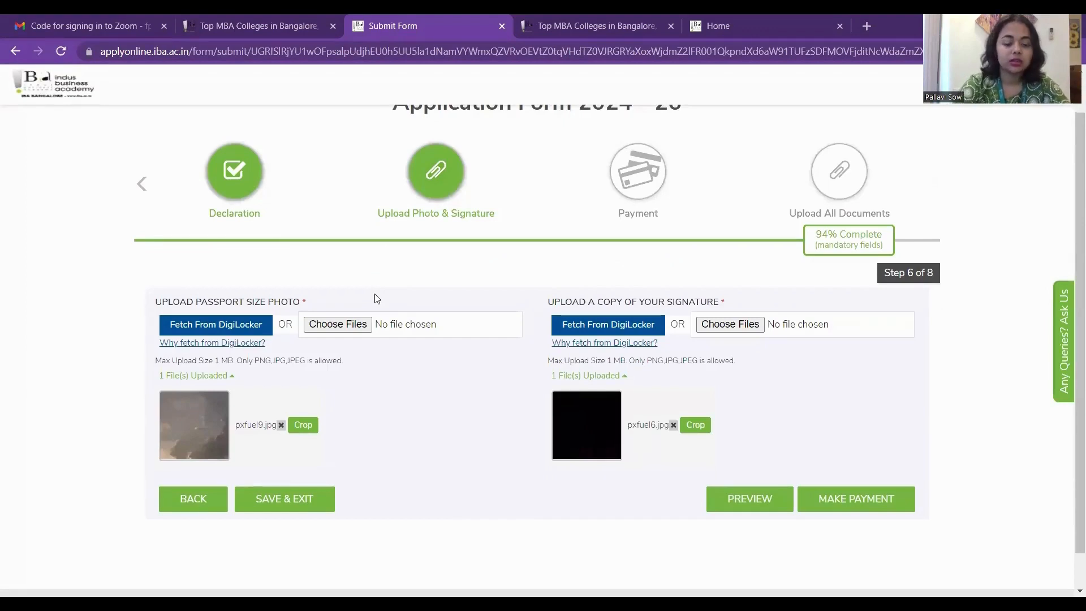
Move from the uploaded photo and signature to the Payment step showing ₹1050.00 due.
scroll(377, 297, "down", 1)
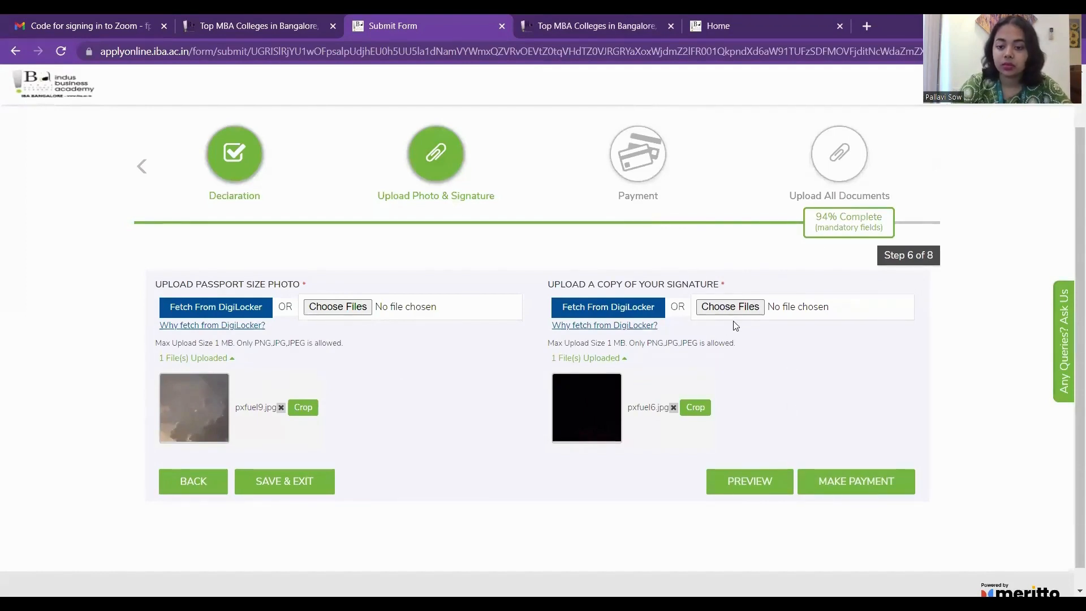
left_click(866, 493)
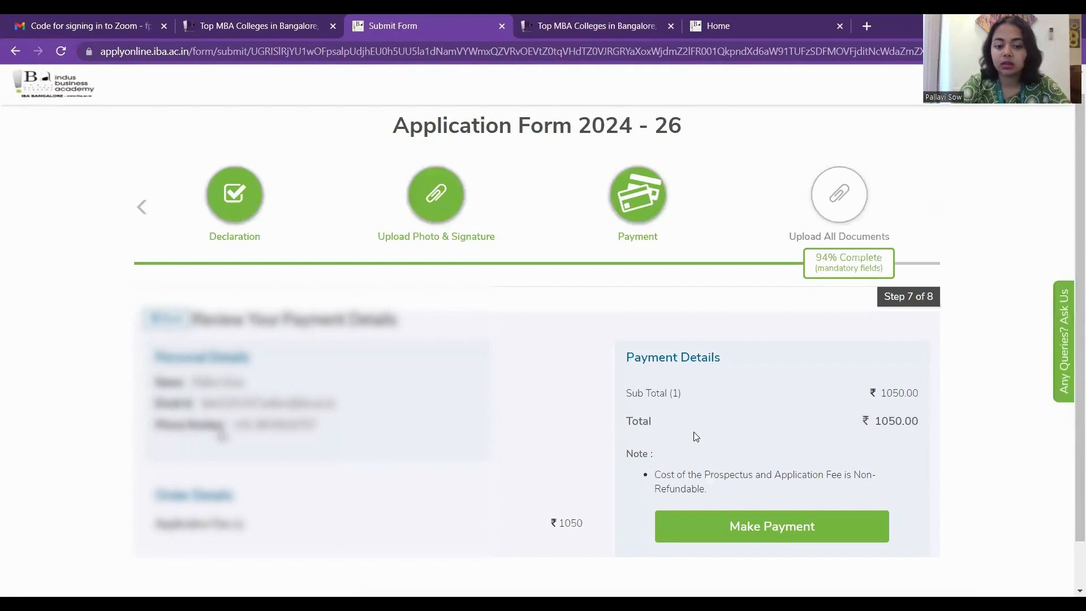
Start the ₹1050 fee payment so the Razorpay checkout for Indus Business Academy opens.
scroll(543, 339, "down", 1)
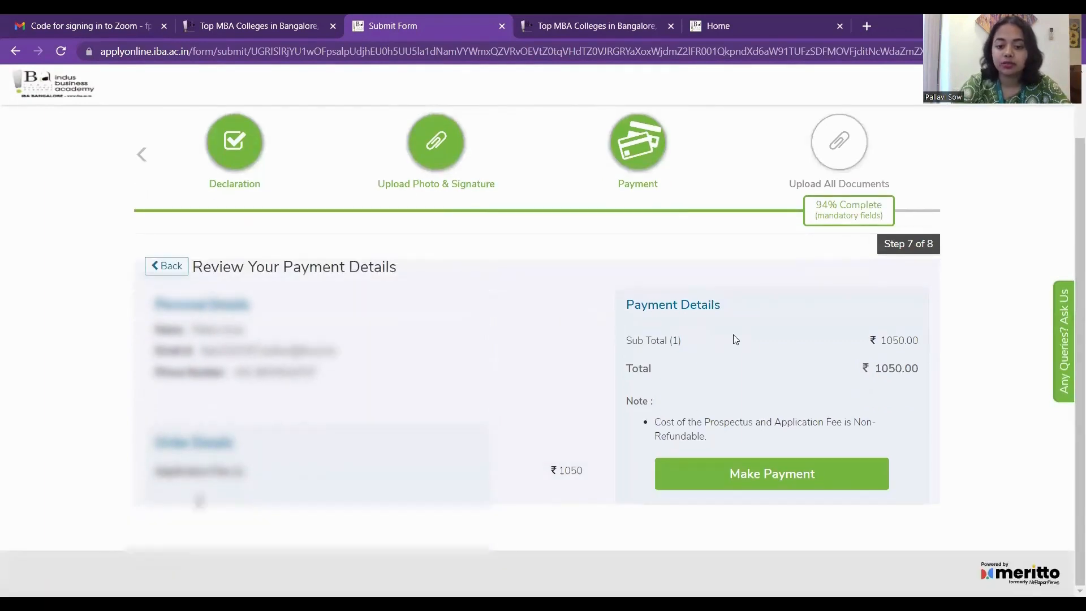
left_click(751, 477)
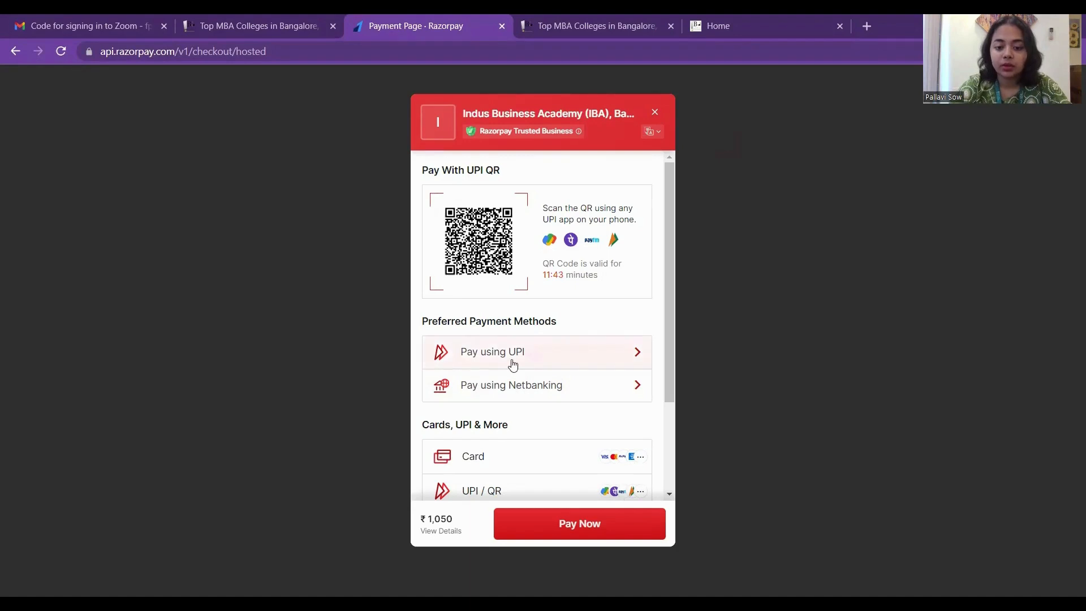
Scroll through the Razorpay checkout's payment methods for the ₹1,050 fee.
scroll(512, 365, "down", 2)
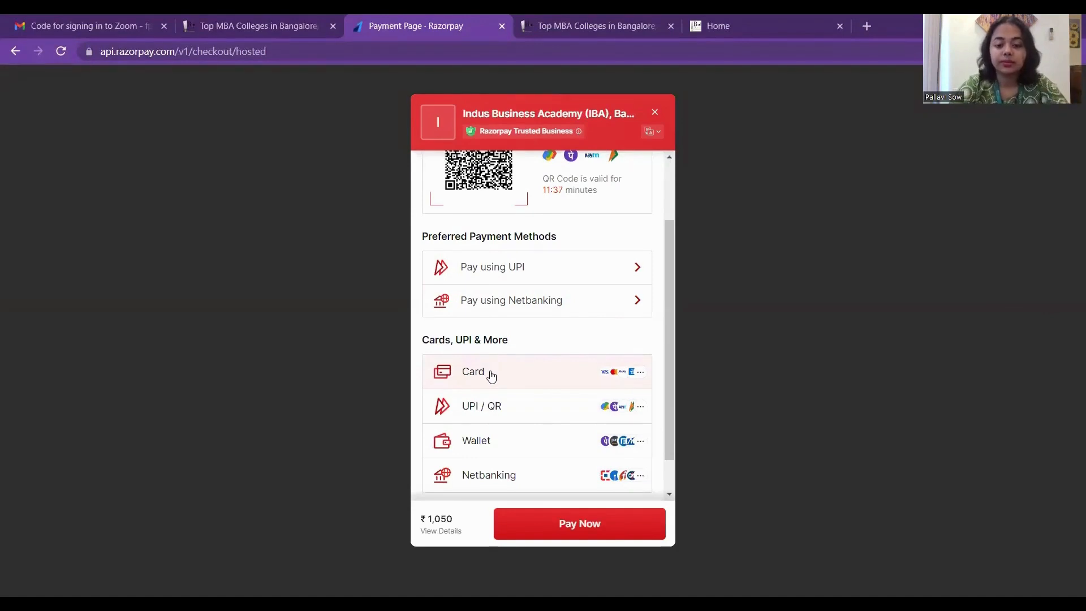
scroll(489, 374, "down", 1)
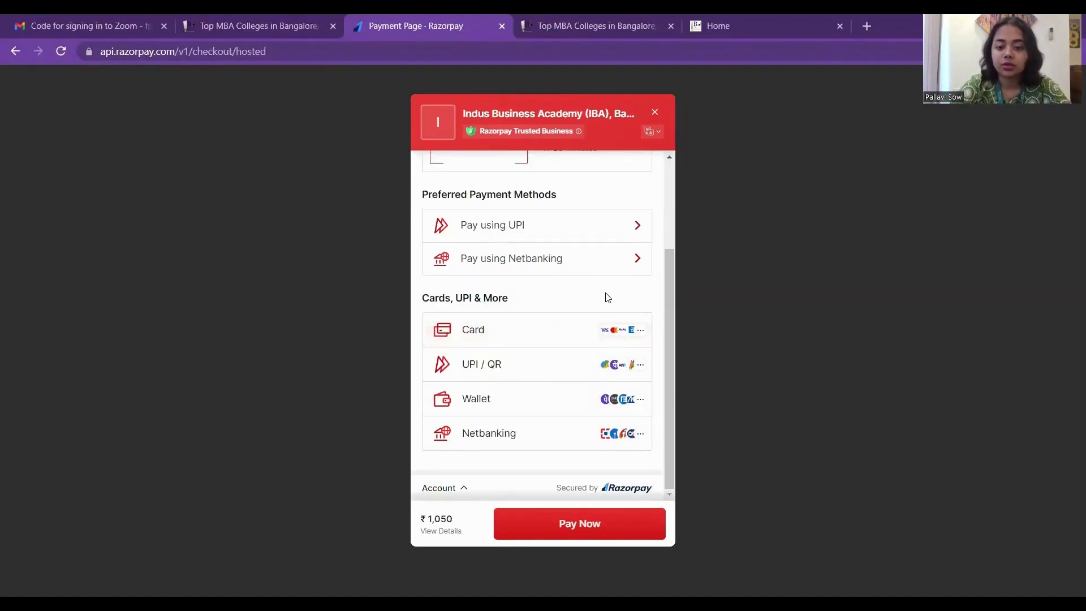
scroll(590, 255, "up", 3)
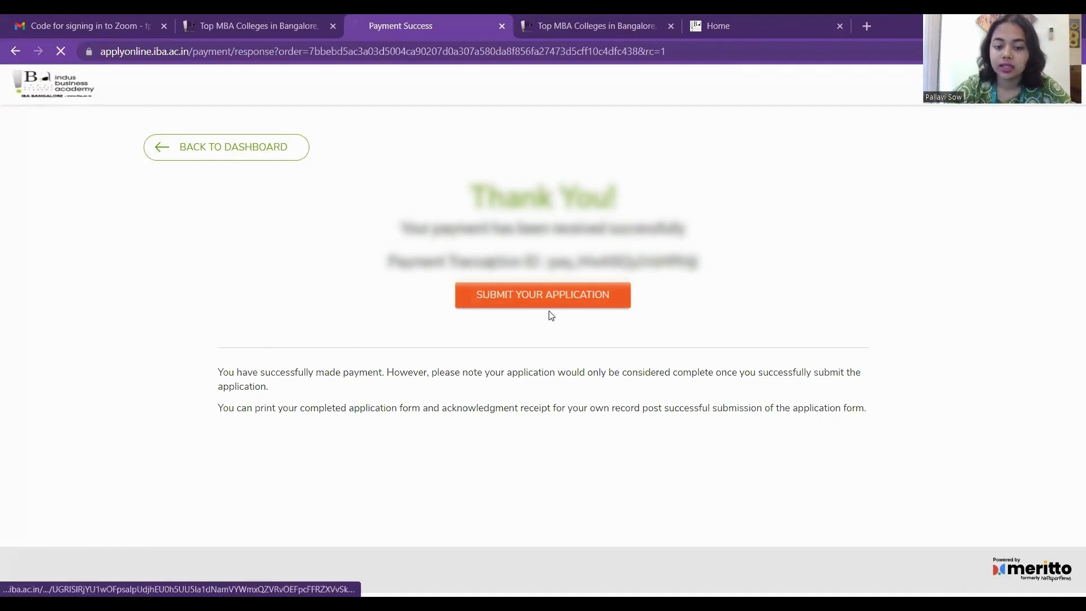
Continue to the document uploads, review them, and open the Application Form 2024 - 26 preview.
left_click(536, 297)
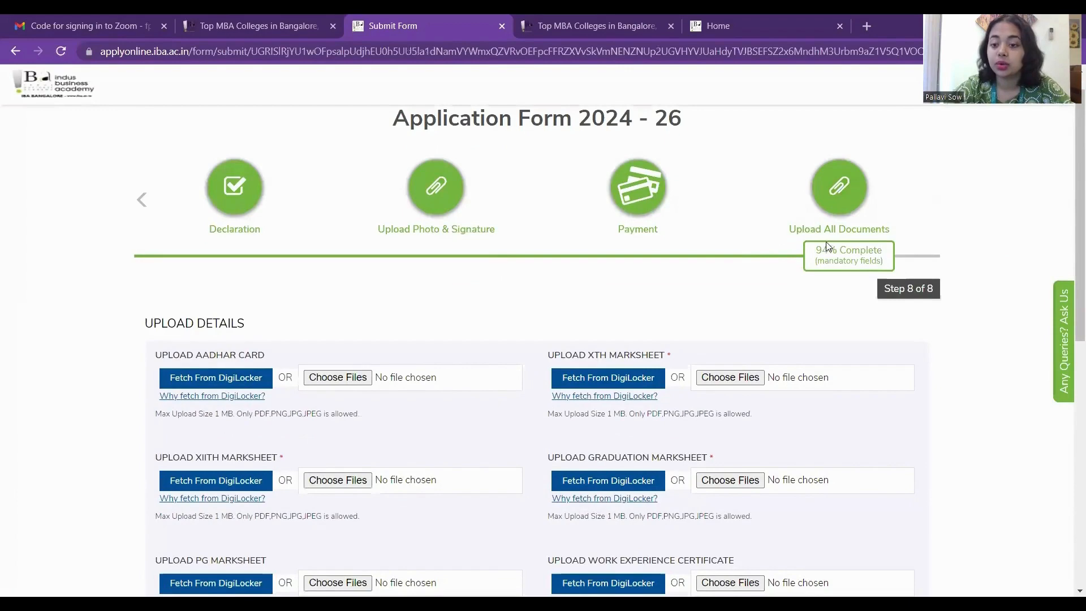
scroll(480, 284, "down", 2)
scroll(482, 286, "down", 2)
scroll(392, 312, "up", 5)
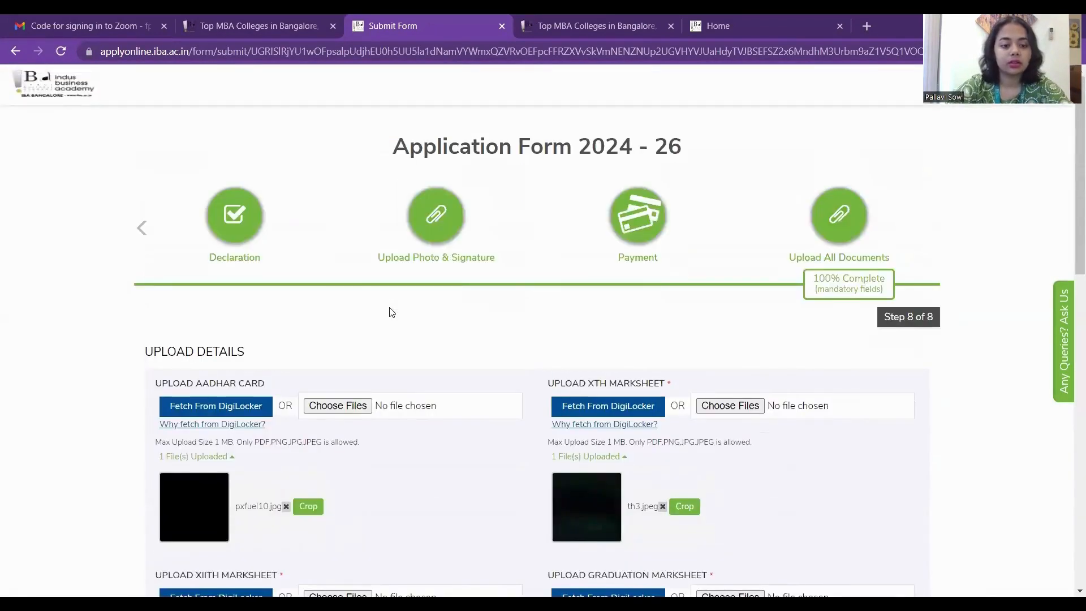
scroll(392, 312, "down", 10)
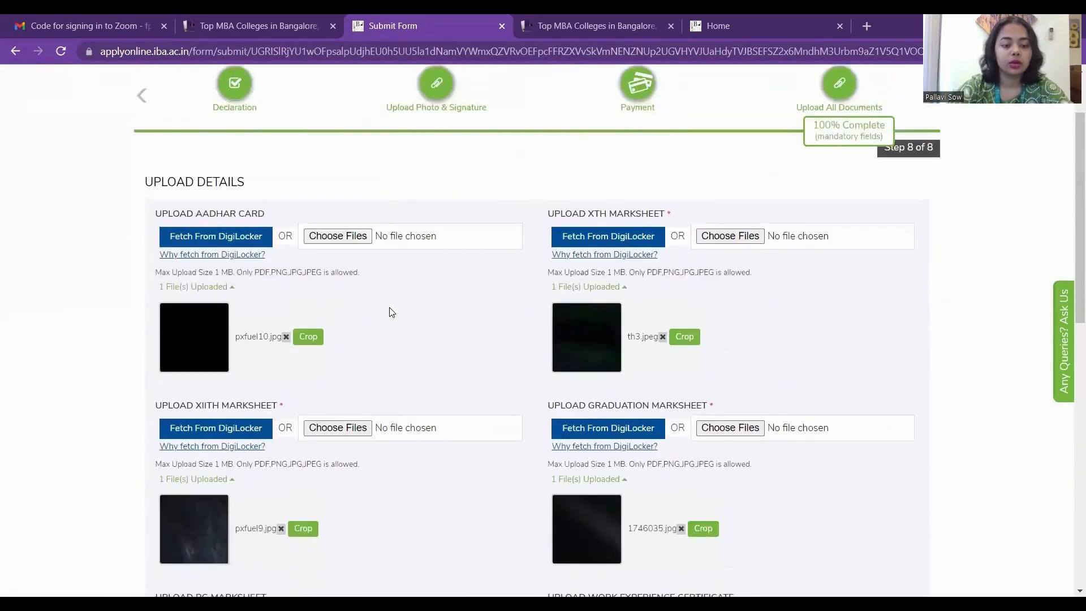
scroll(391, 311, "down", 1)
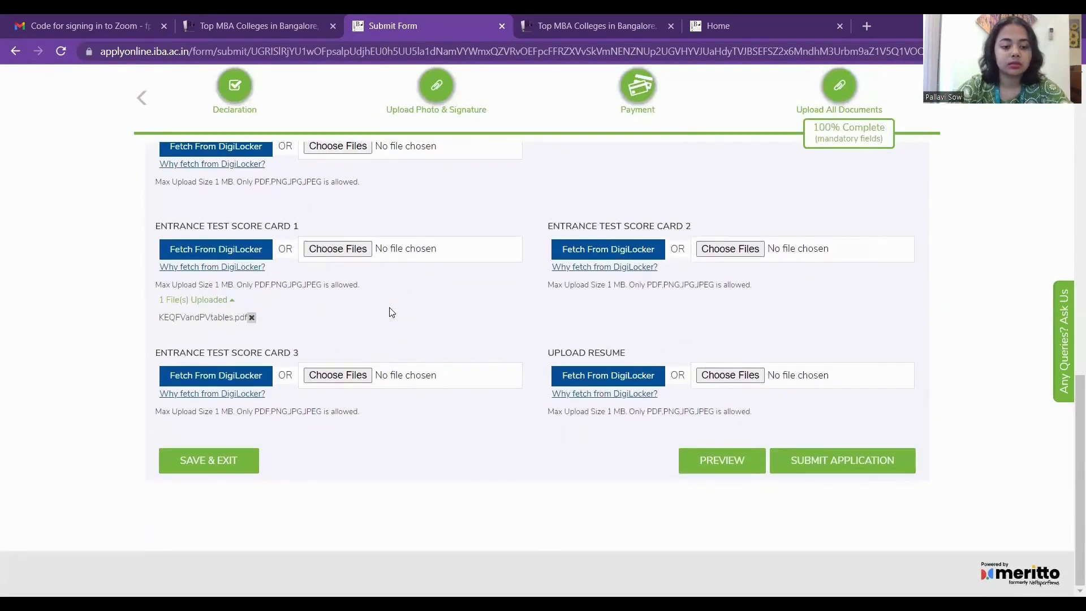
left_click(719, 462)
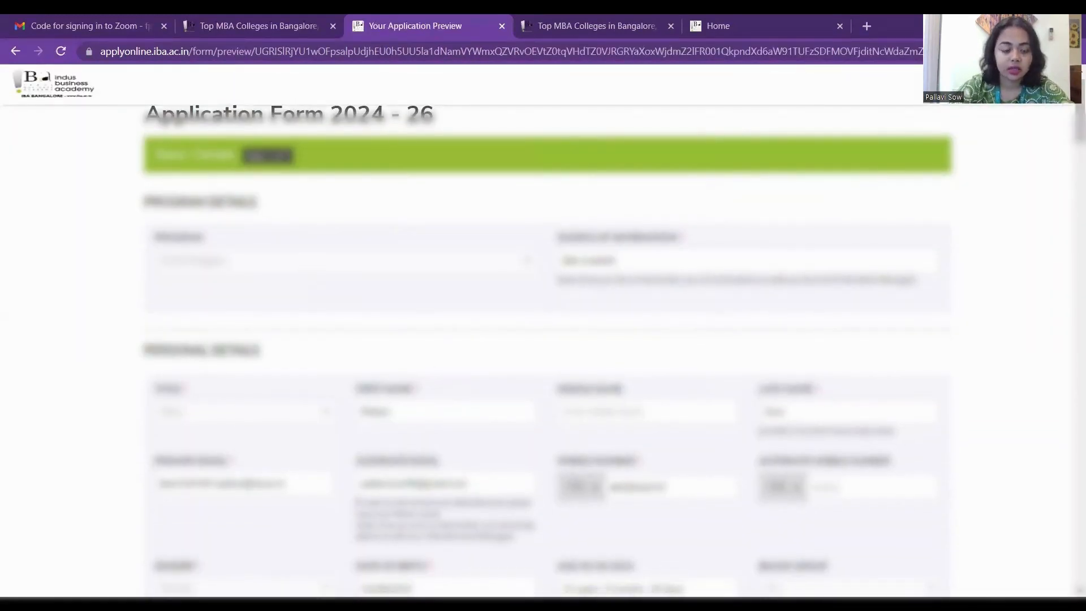
scroll(518, 446, "down", 2)
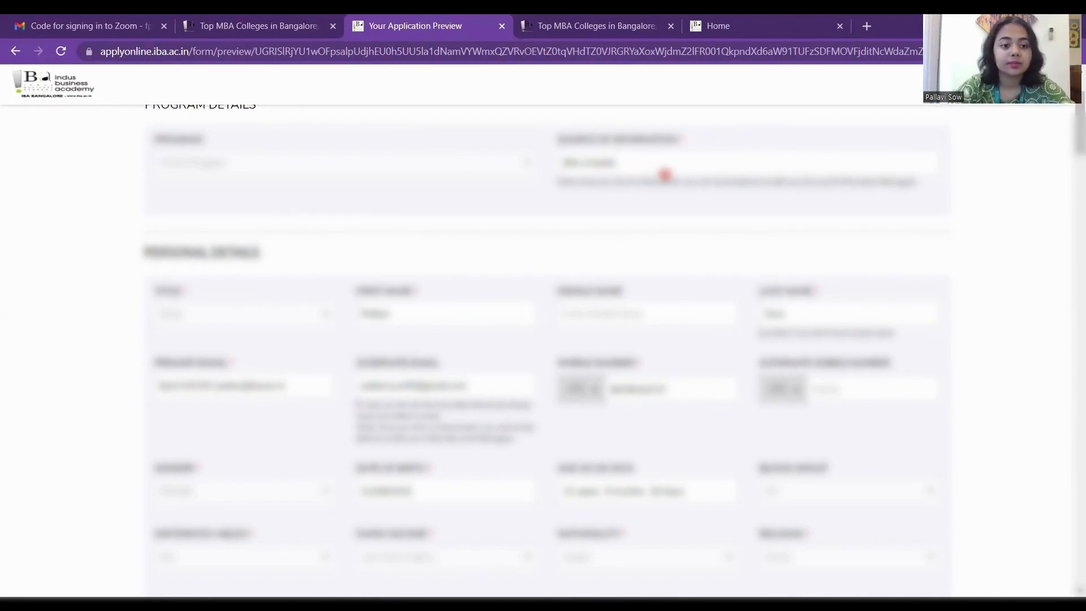
scroll(369, 161, "down", 1)
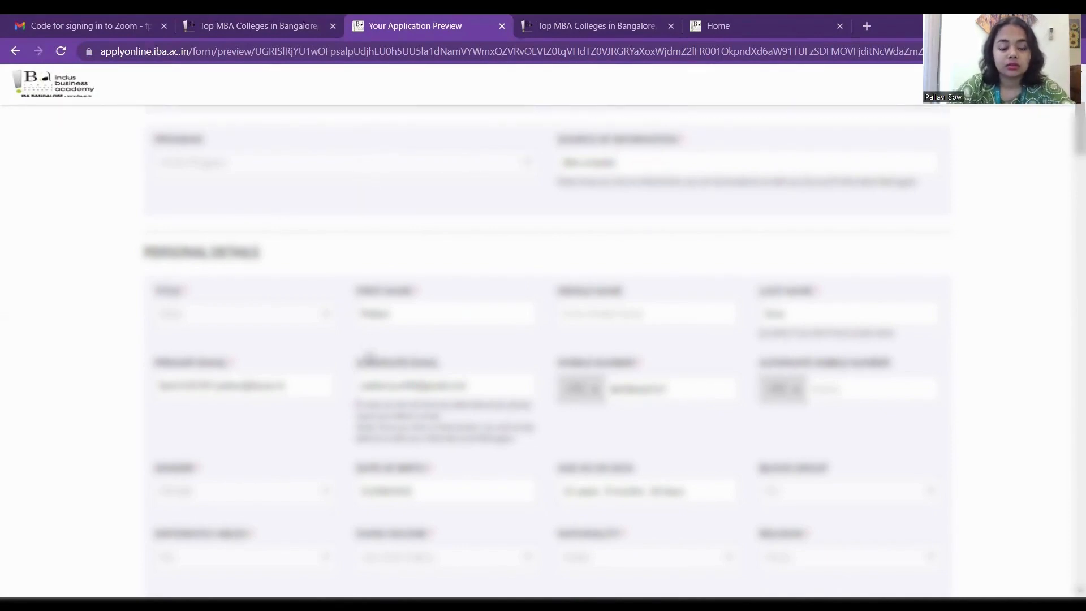
scroll(369, 358, "down", 7)
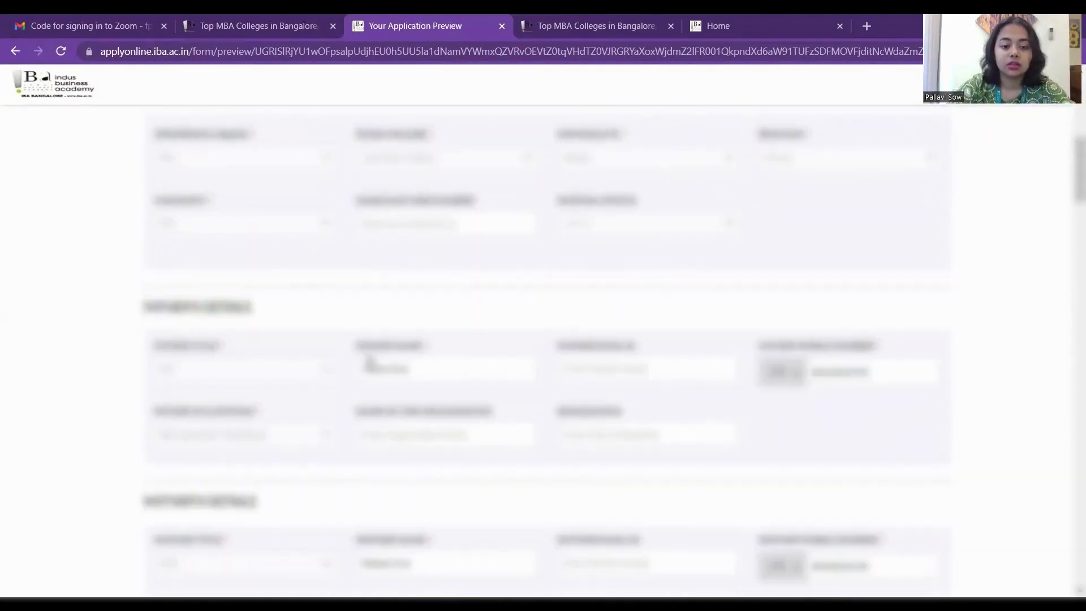
scroll(369, 362, "down", 6)
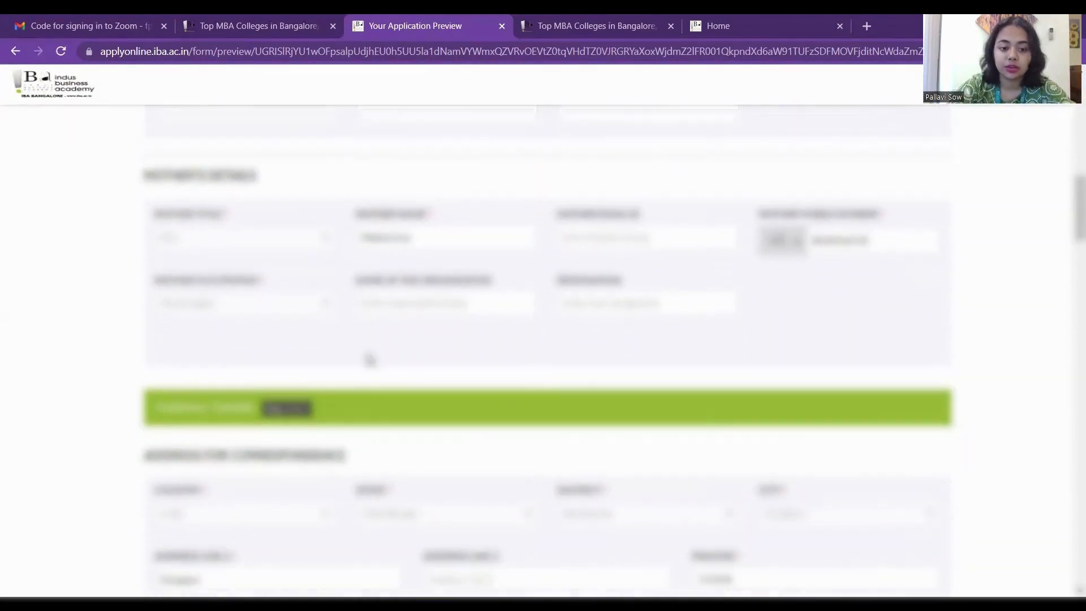
scroll(369, 360, "down", 6)
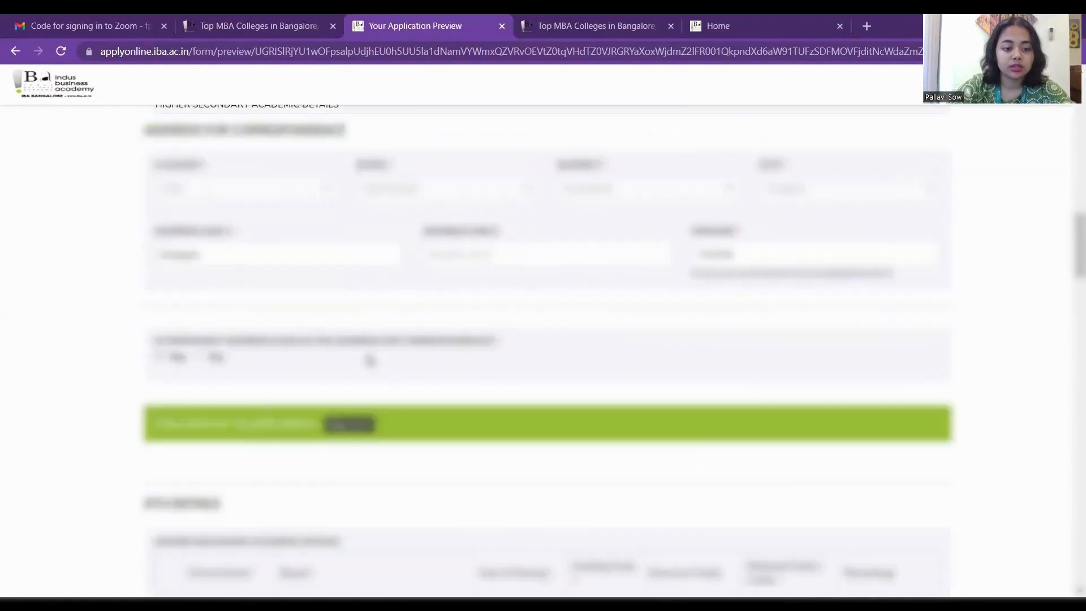
scroll(369, 360, "down", 6)
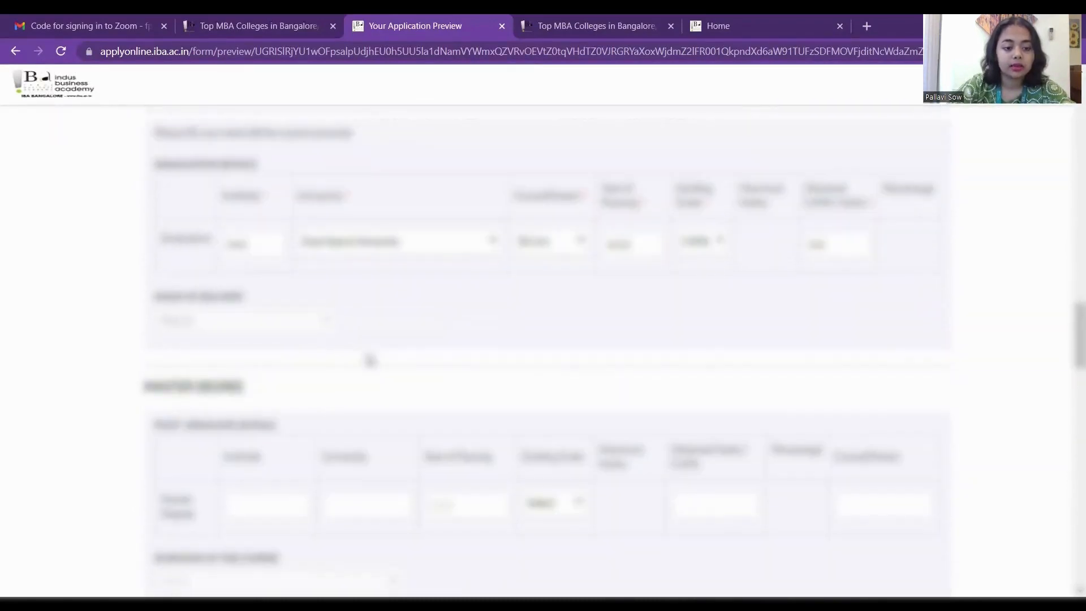
scroll(369, 360, "down", 10)
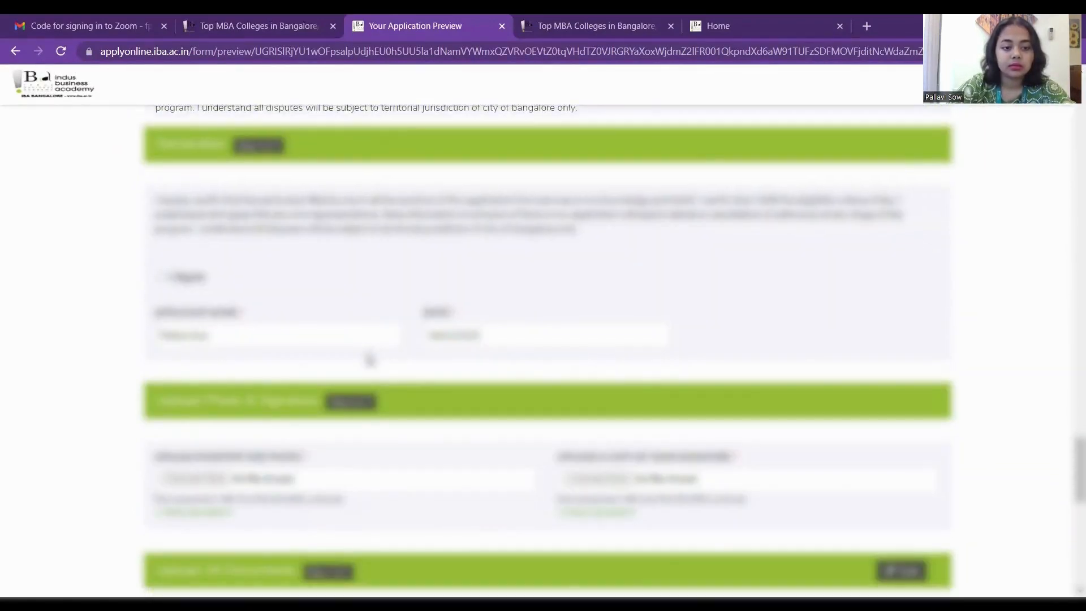
scroll(369, 360, "up", 5)
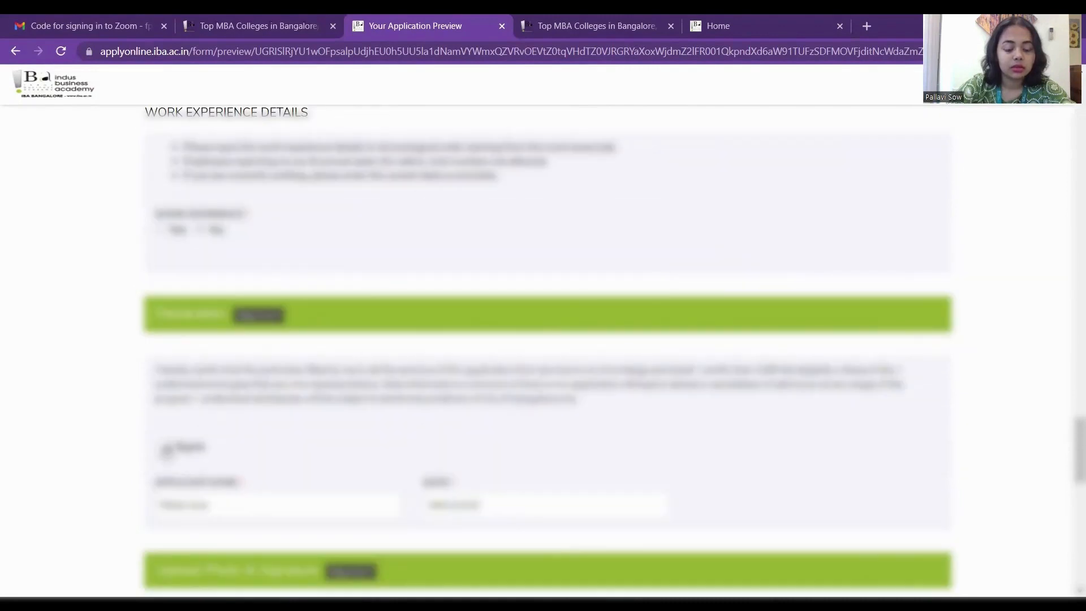
scroll(276, 461, "down", 5)
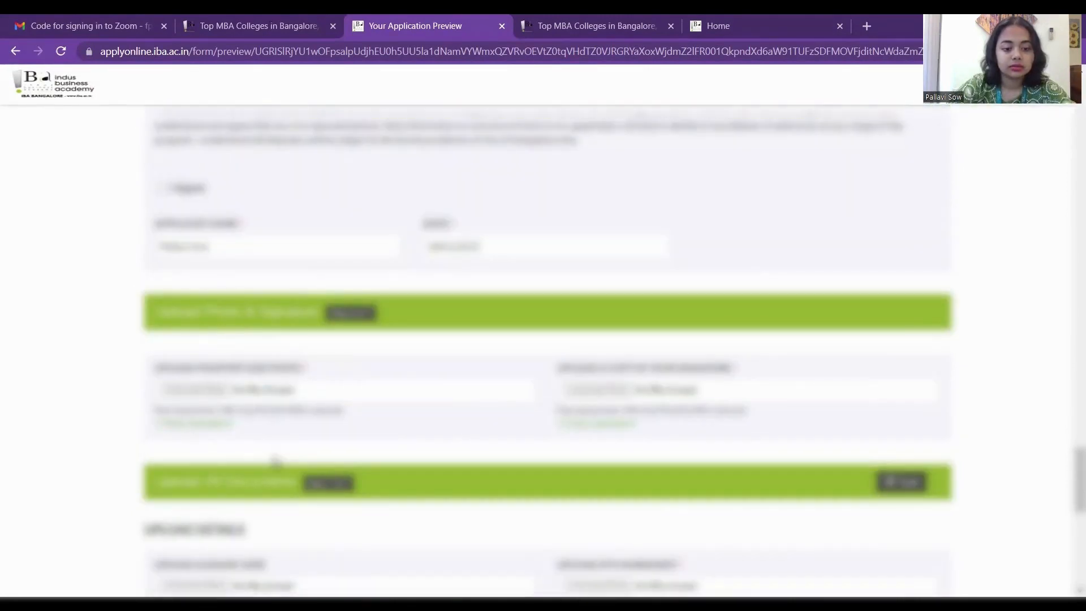
scroll(275, 461, "down", 10)
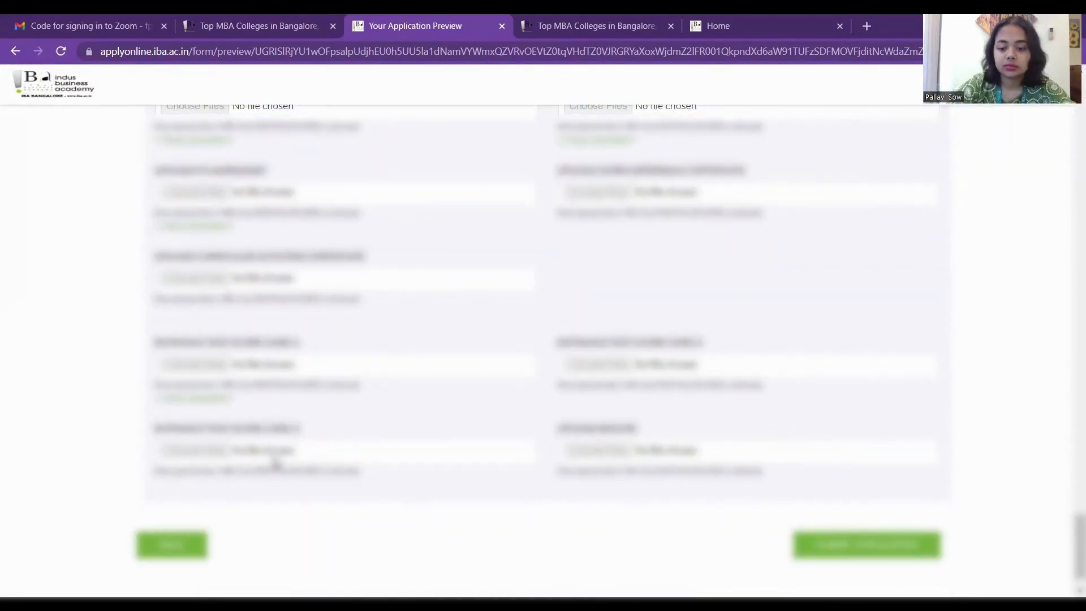
Submit the completed IBA PGDM application to reach the submission Thank You page.
left_click(818, 548)
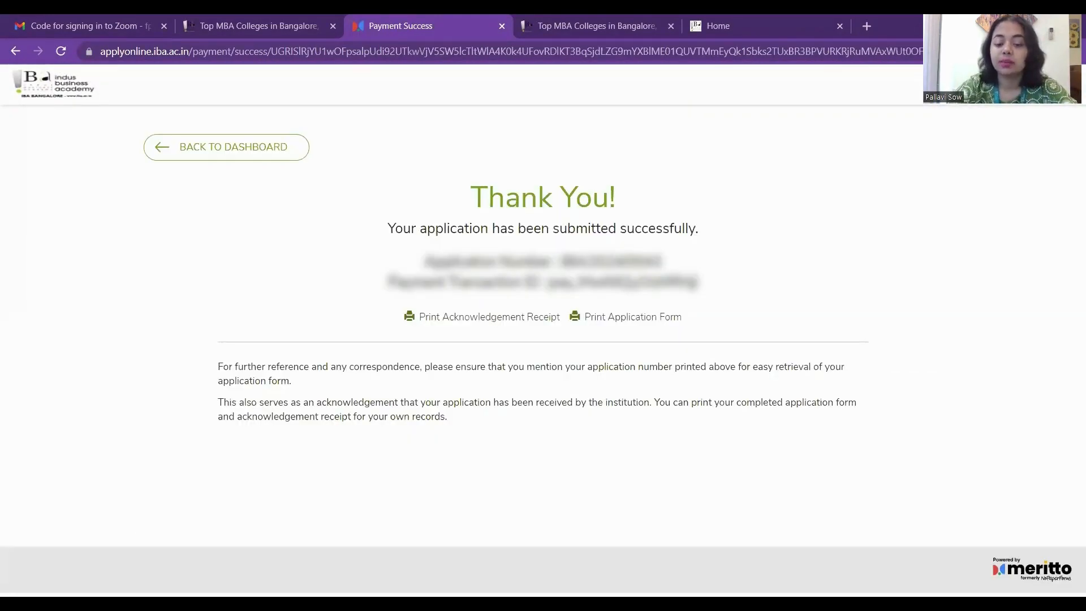